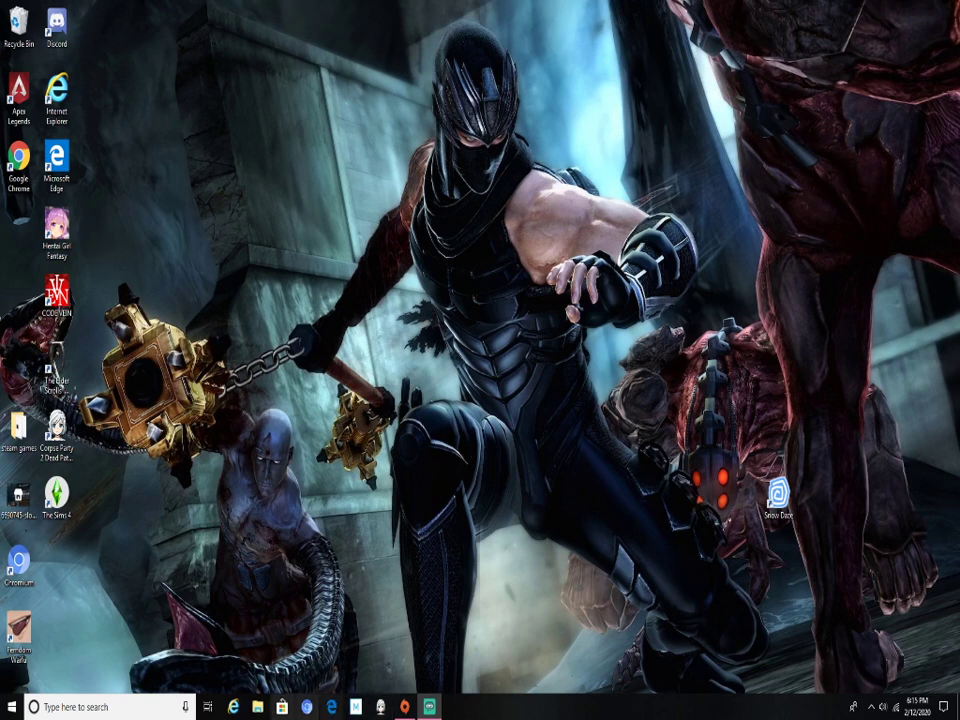
Step: Reorder the pinned taskbar browser icons, then maximize and close the Yahoo search page
left_click_drag(285, 707, 313, 708)
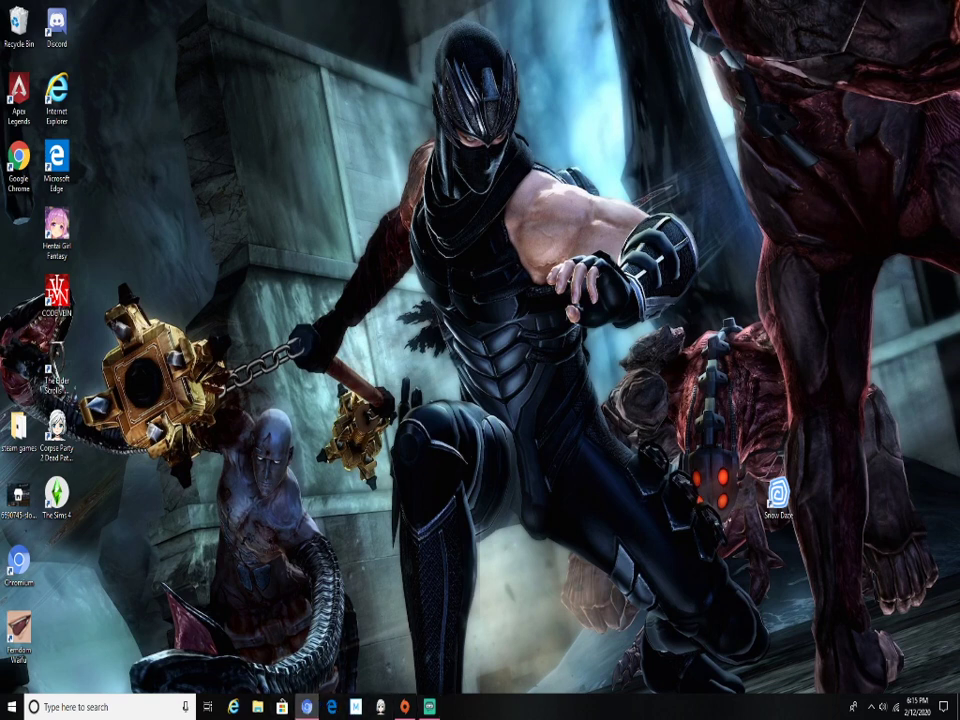
left_click_drag(120, 8, 574, 2)
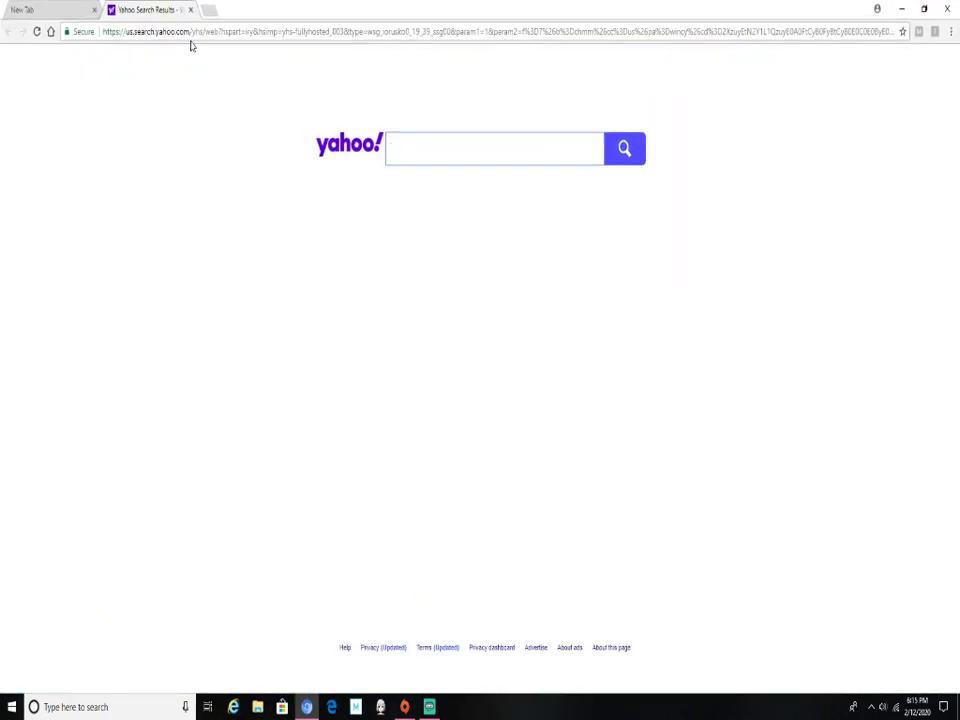
left_click(191, 10)
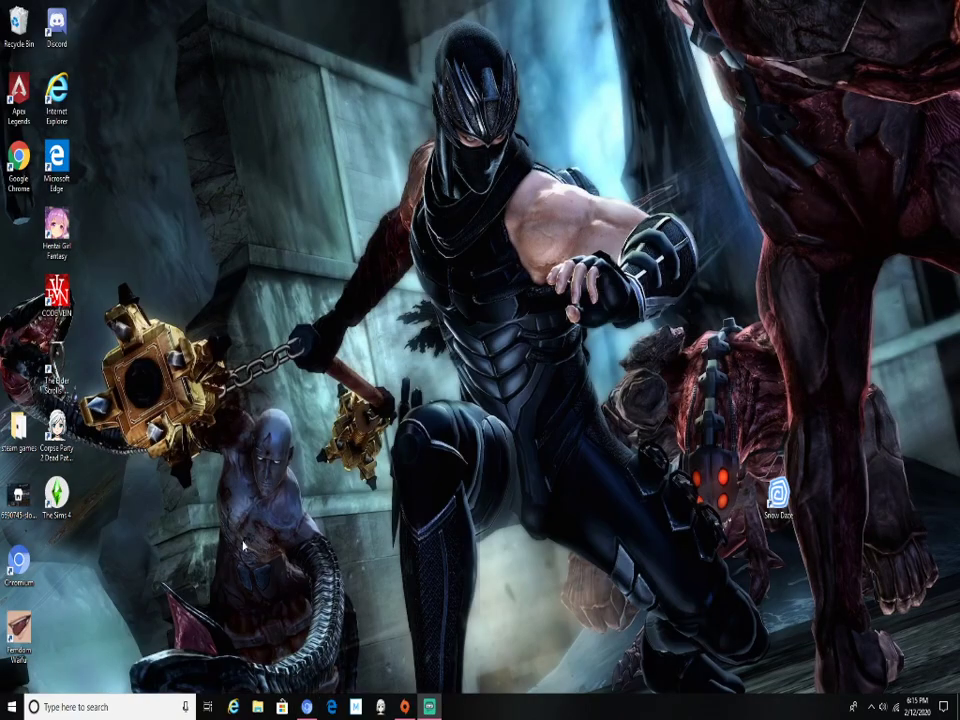
Step: Launch Twitter from Windows search, view your profile's game poll tweet, then close Twitter
left_click(75, 707)
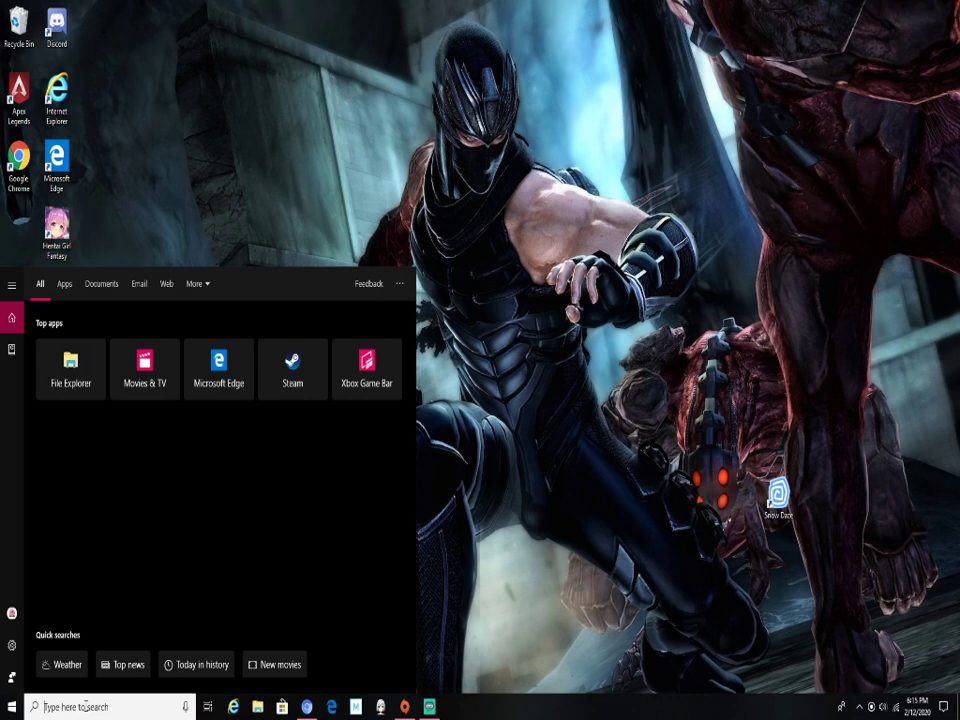
type("t")
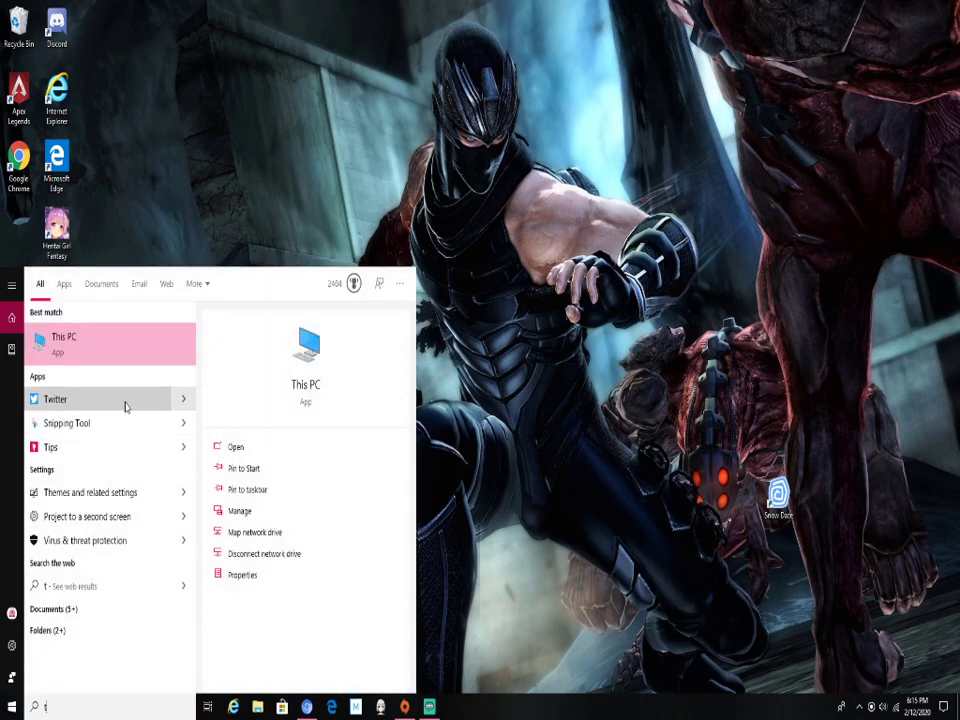
left_click(110, 401)
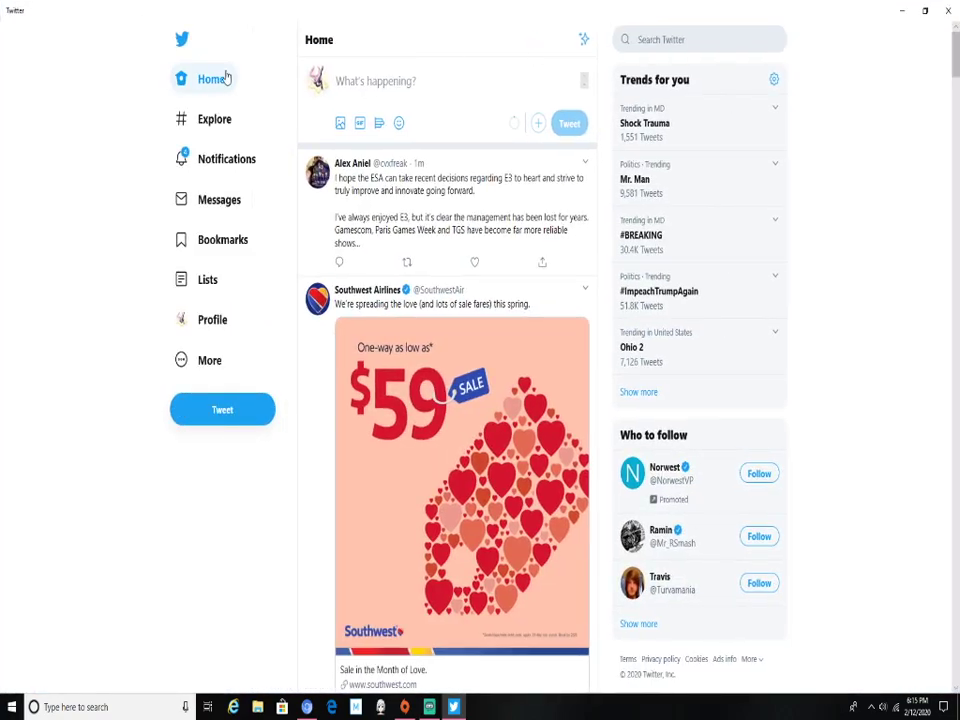
left_click(212, 319)
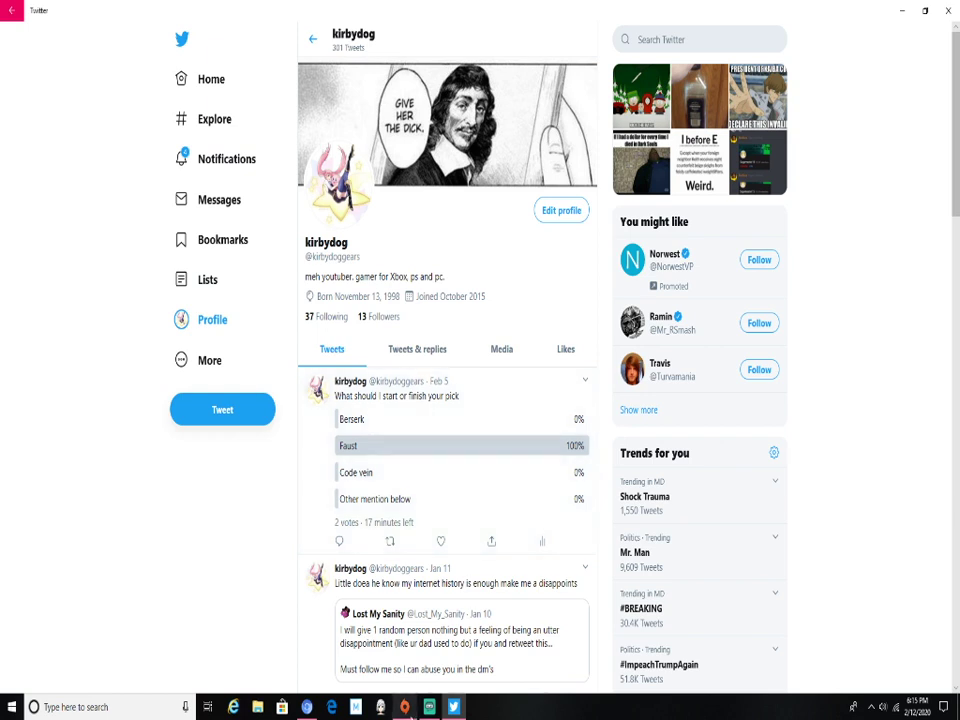
left_click(948, 10)
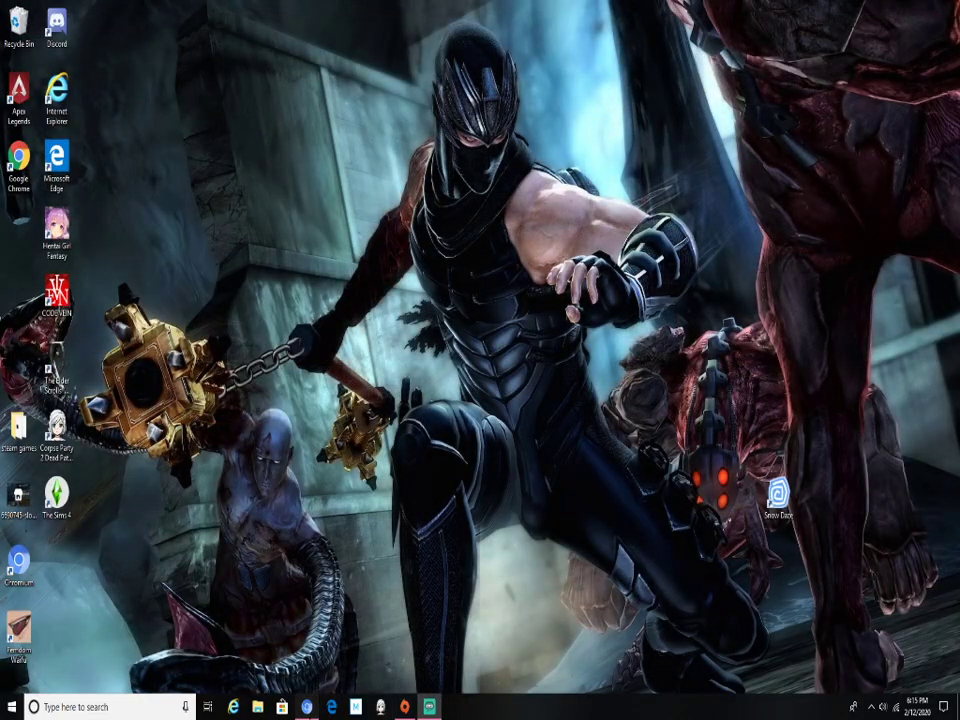
Step: Open YouTube, go to your channel's playlists for Fausts Alptraum part 6, then close Chrome
left_click(306, 707)
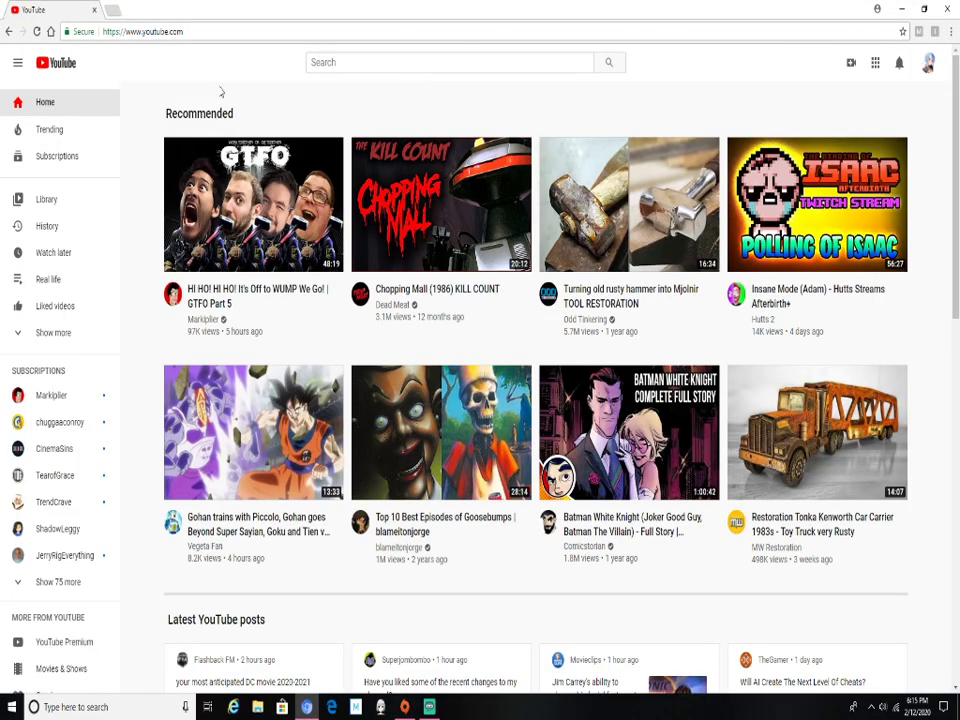
left_click(928, 62)
left_click(850, 150)
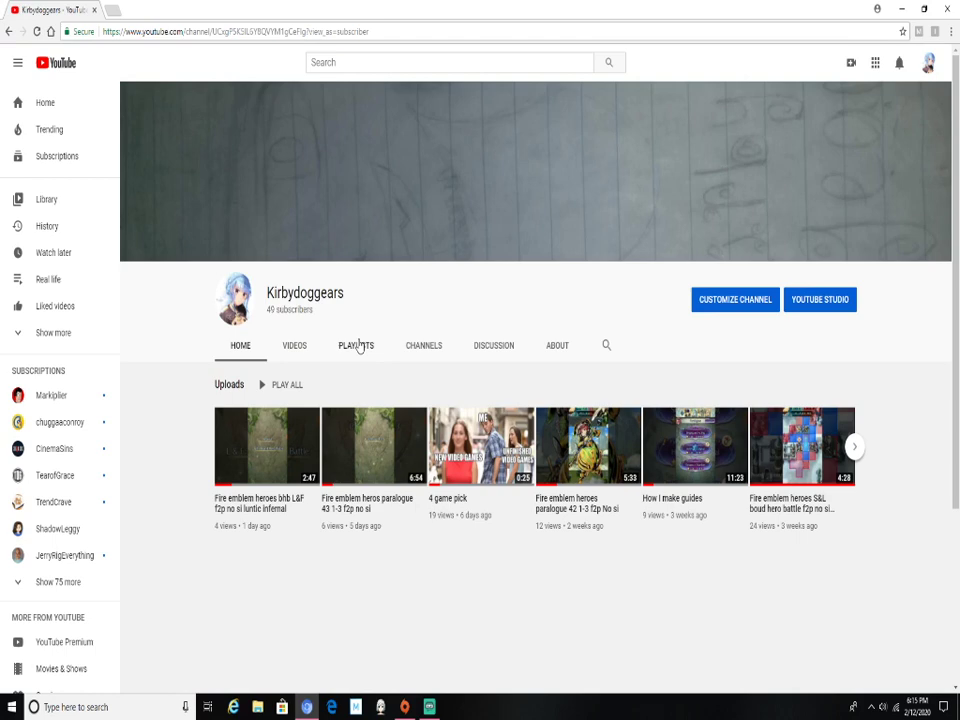
left_click(356, 345)
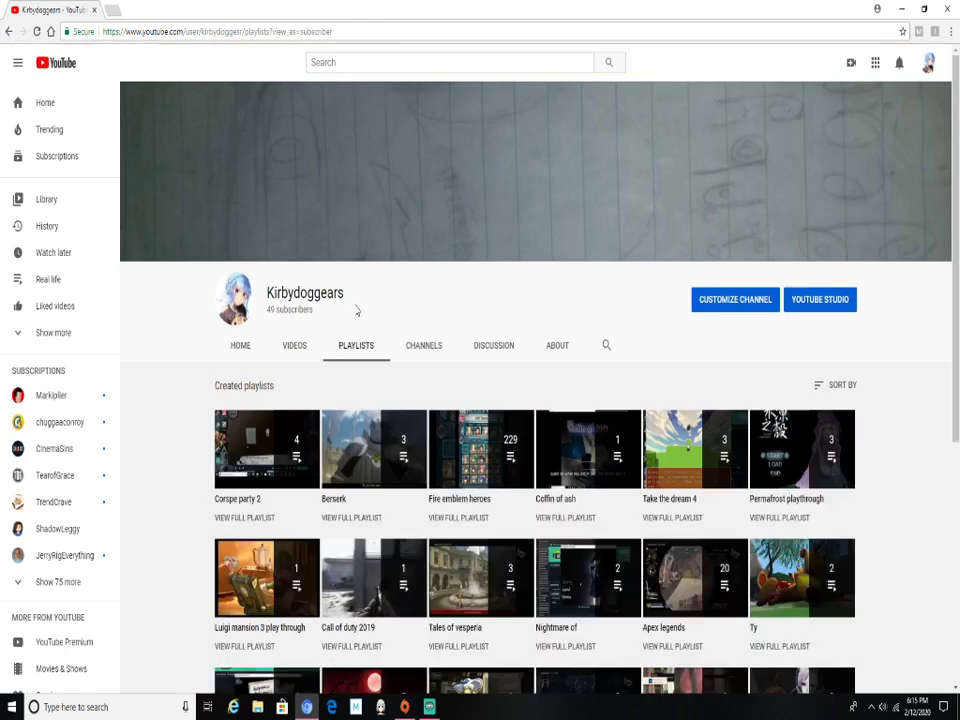
scroll(384, 368, "down", 4)
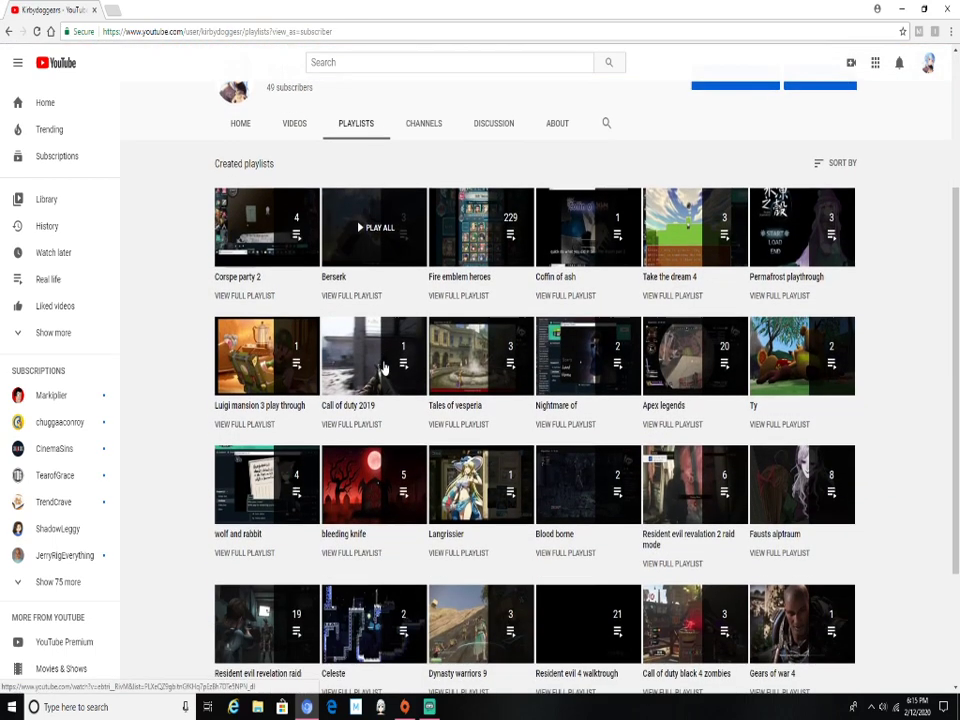
scroll(390, 360, "down", 3)
scroll(399, 350, "down", 3)
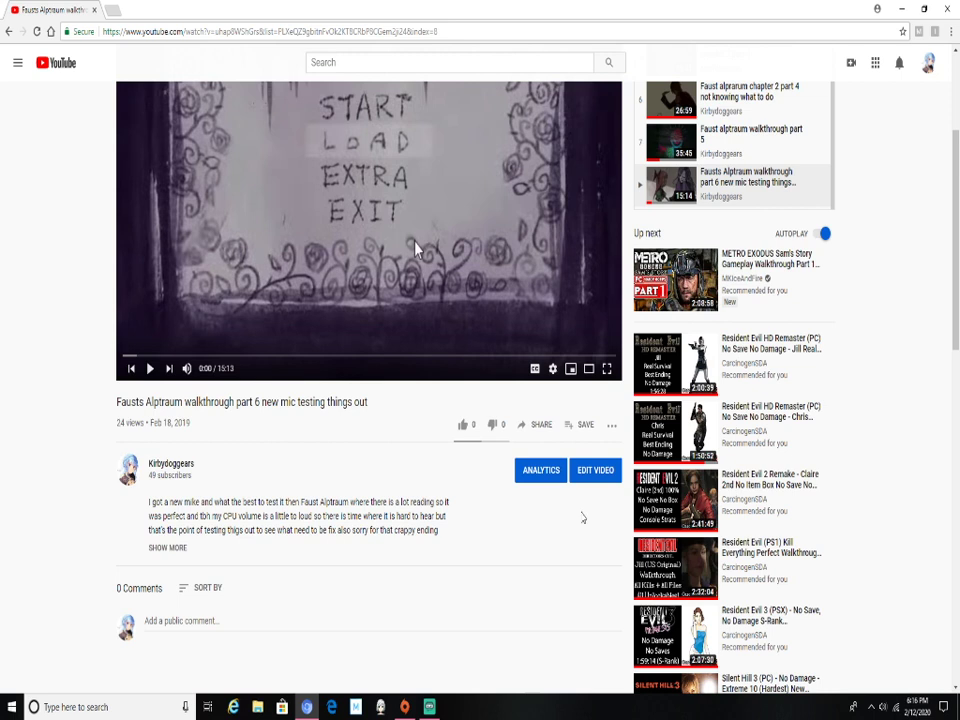
scroll(534, 471, "up", 3)
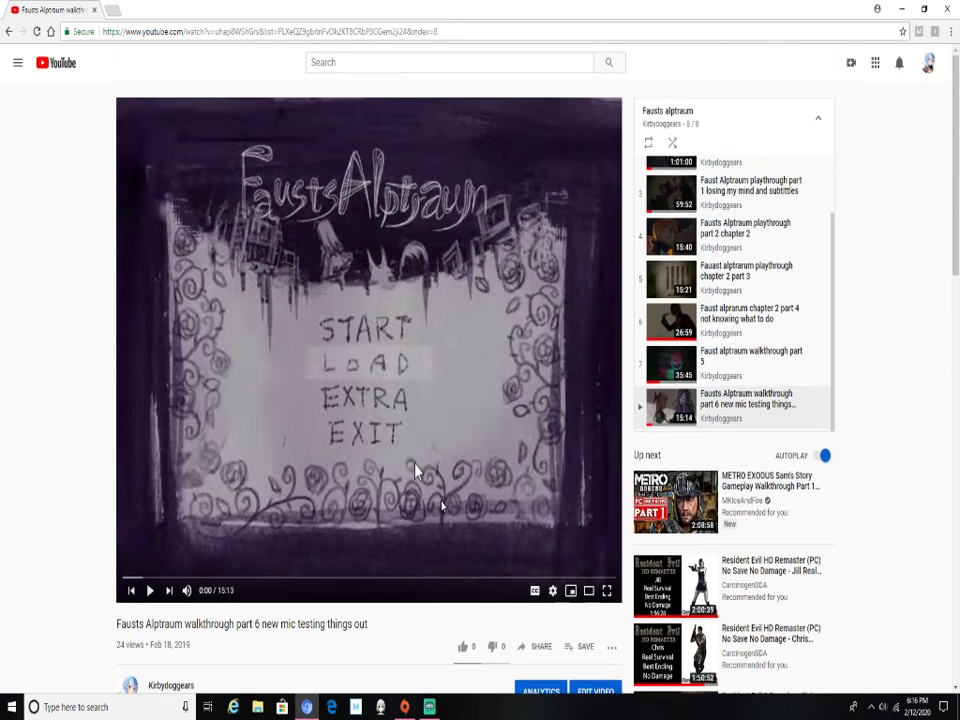
left_click(947, 9)
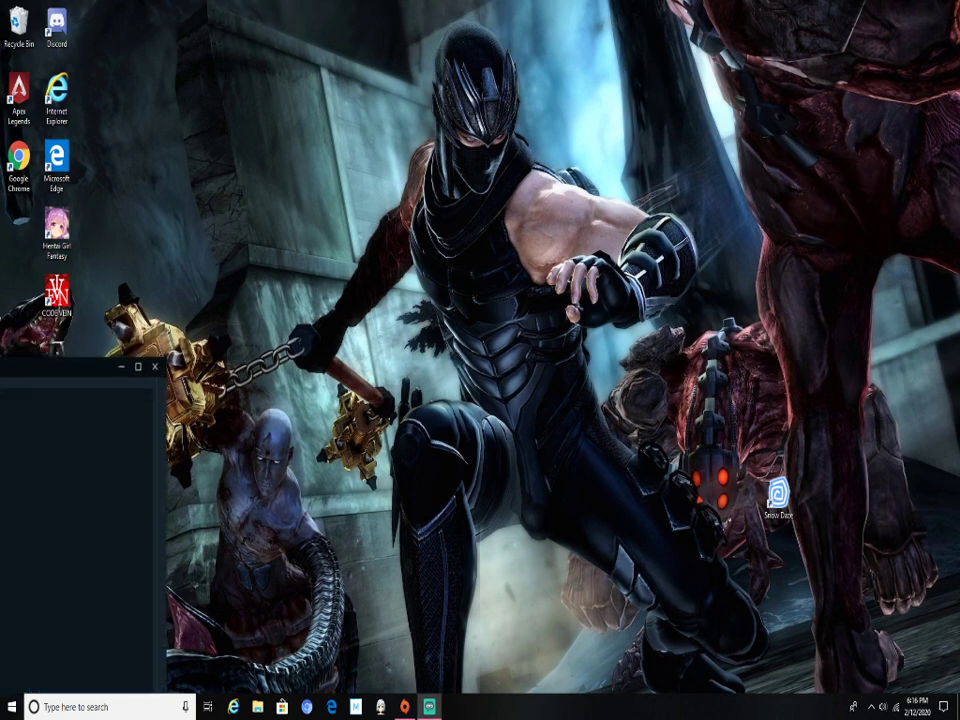
Step: Move the Steam desktop shortcut, then check the Steam cart and wishlist
left_click_drag(322, 160, 40, 218)
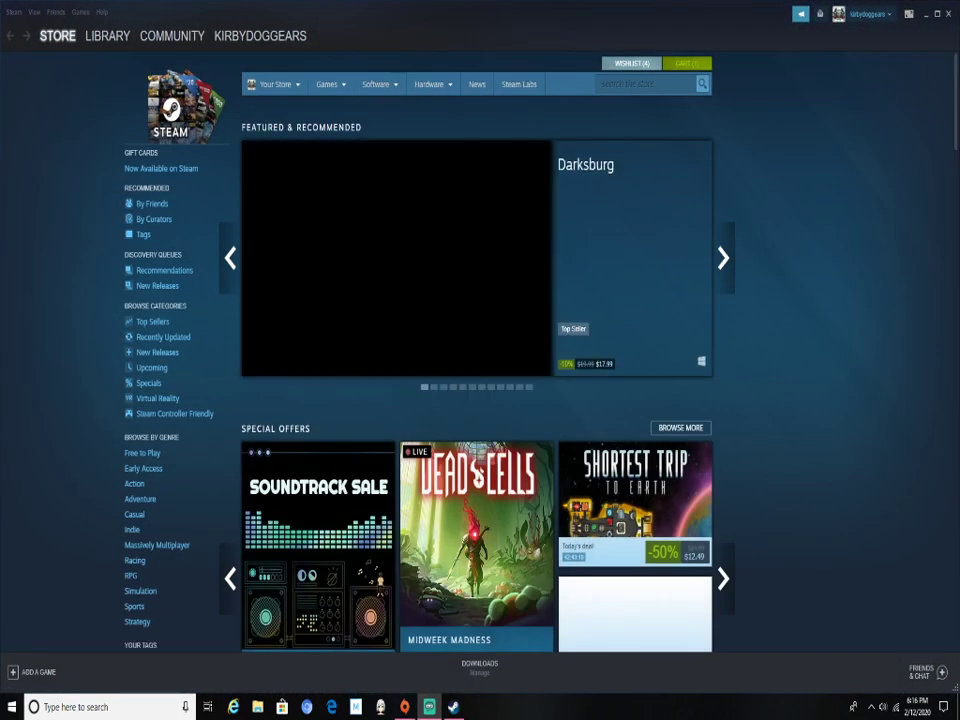
left_click(678, 66)
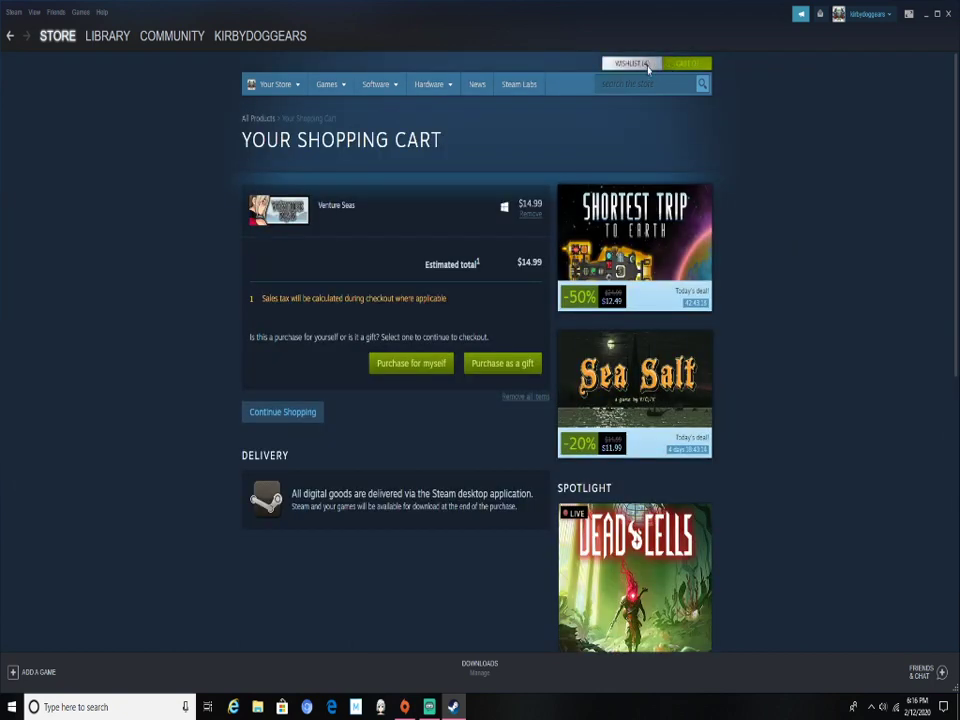
left_click(648, 66)
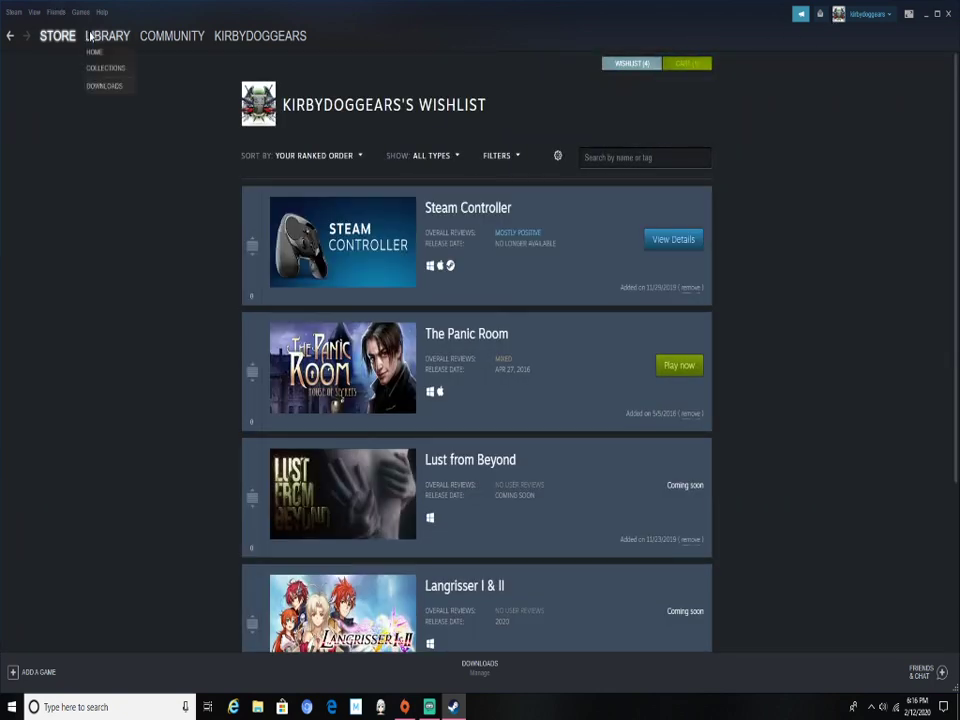
Step: Launch Fausts Alptraum from its Steam library page
left_click(107, 36)
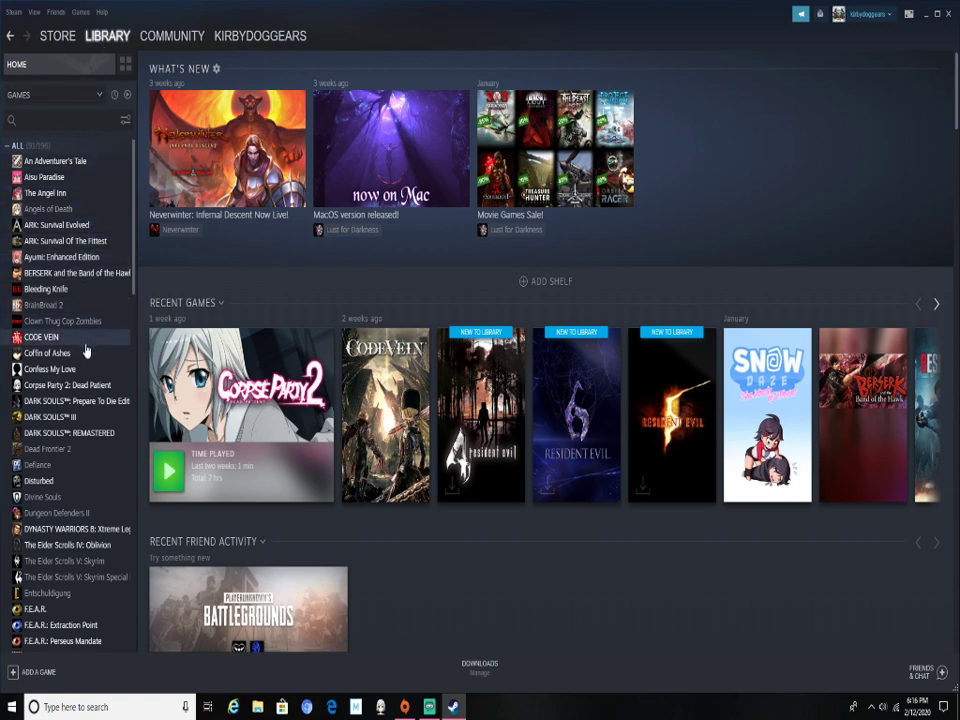
scroll(80, 330, "down", 5)
scroll(82, 400, "down", 5)
left_click(48, 466)
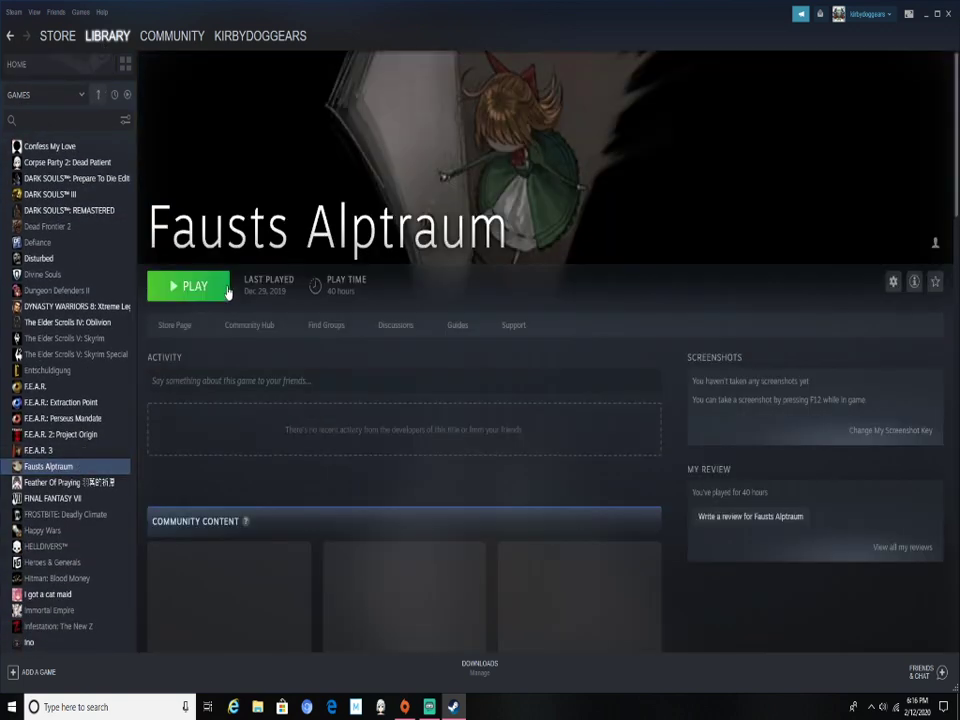
left_click(195, 287)
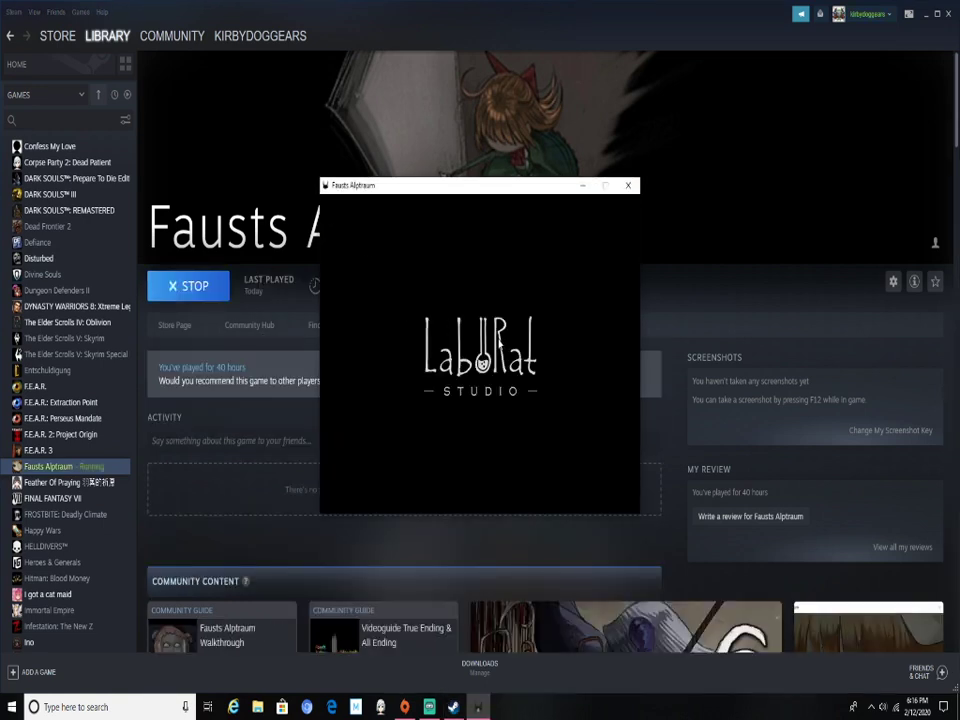
scroll(171, 492, "down", 2)
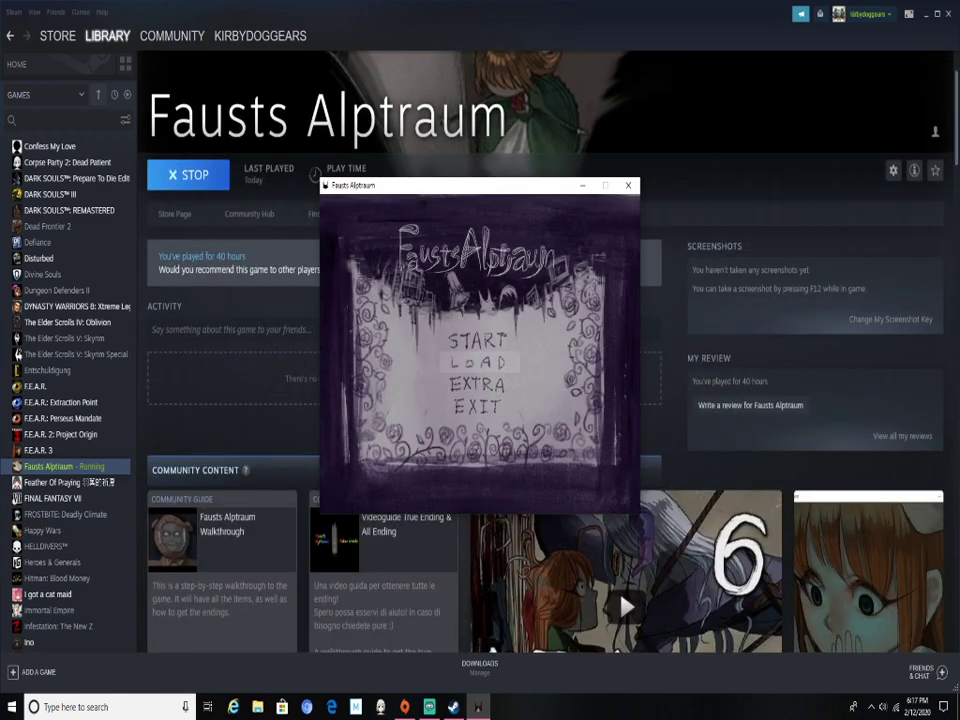
Step: Browse the Fausts Alptraum save slots and load the top slot
left_click(473, 356)
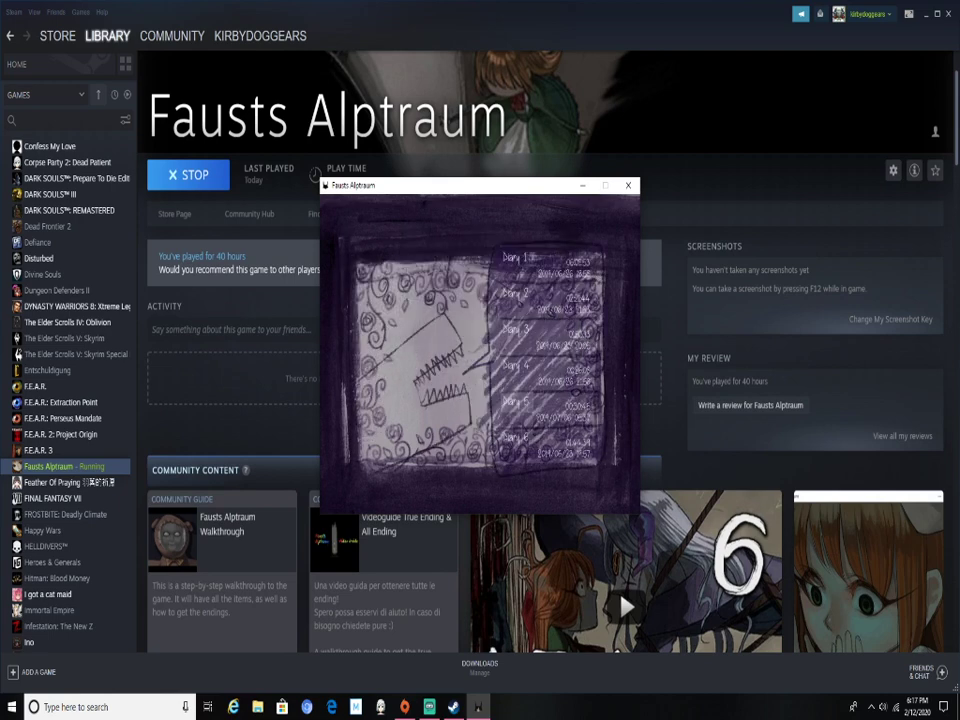
key("XF86AudioLowerVolume")
key("XF86AudioLowerVolume")
key("XF86AudioLowerVolume")
key("XF86AudioLowerVolume")
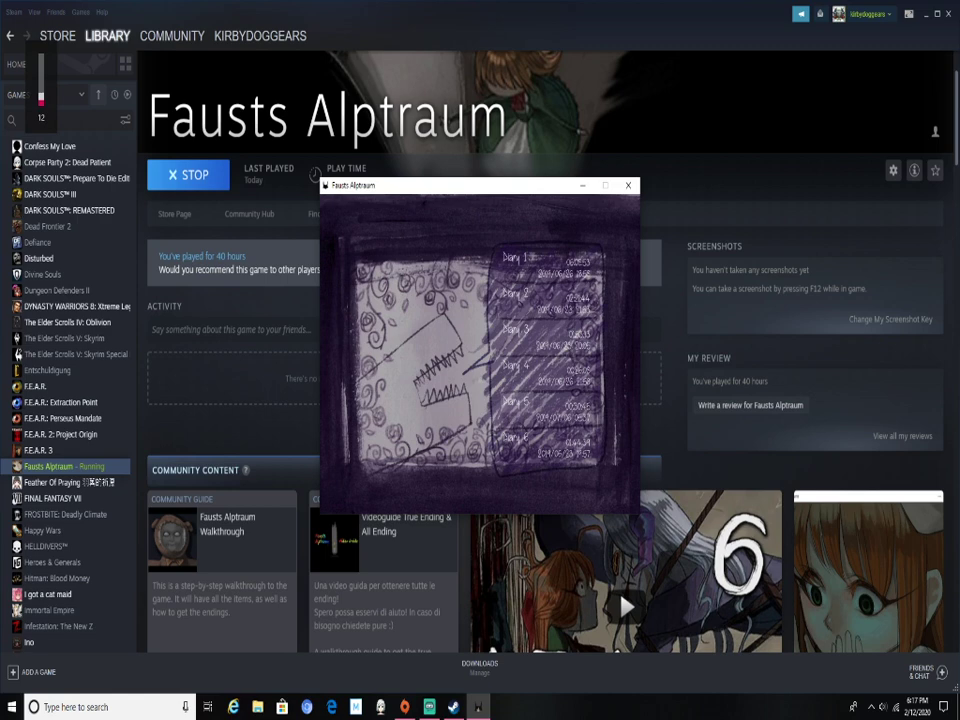
key("Down")
key("Up")
key("Up")
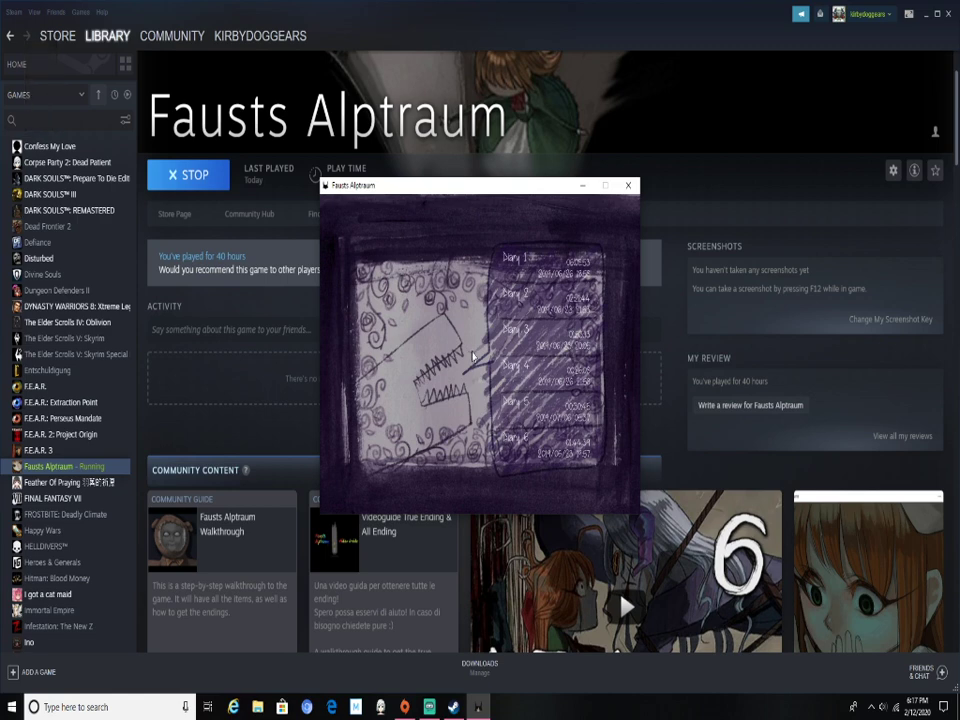
left_click_drag(551, 184, 514, 88)
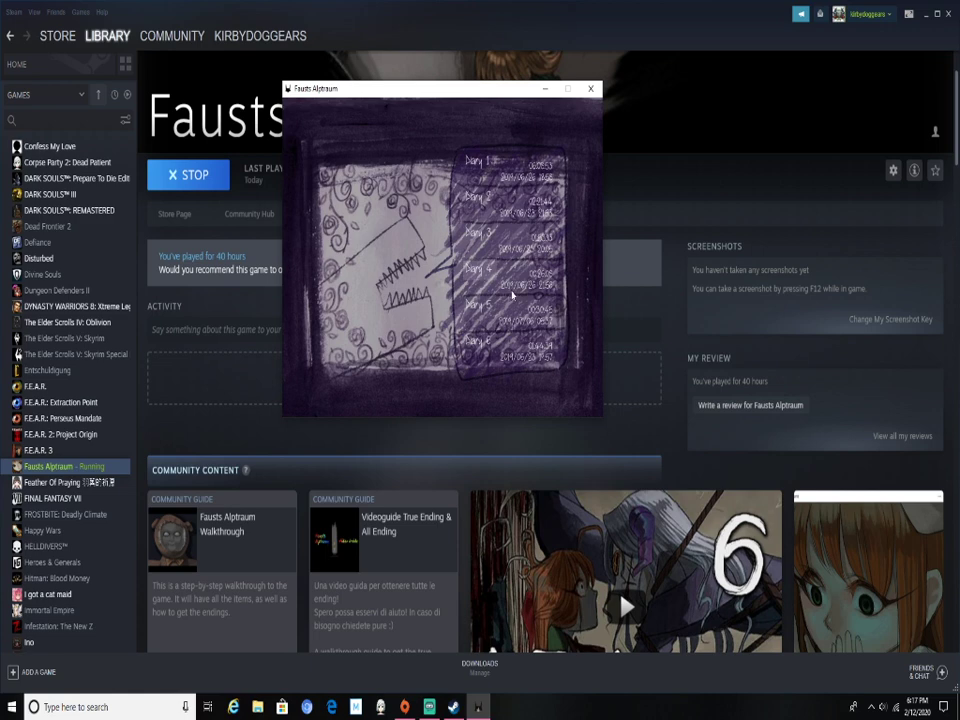
key("Down")
key("Down")
key("Down")
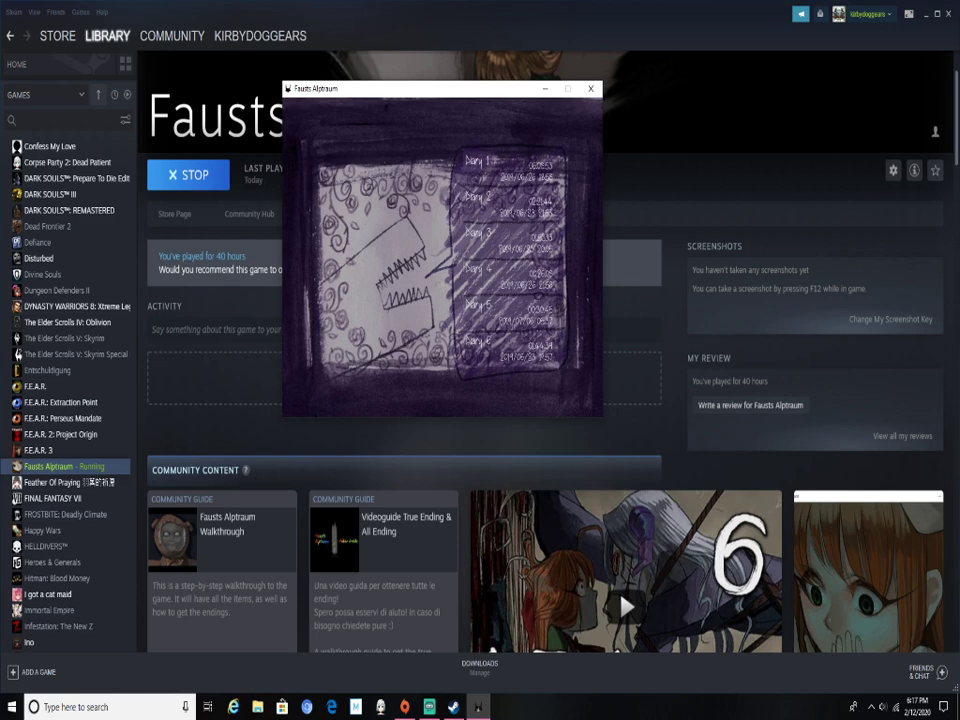
key("Down")
key("Down")
key("Down")
key("Down")
key("Down")
key("Down")
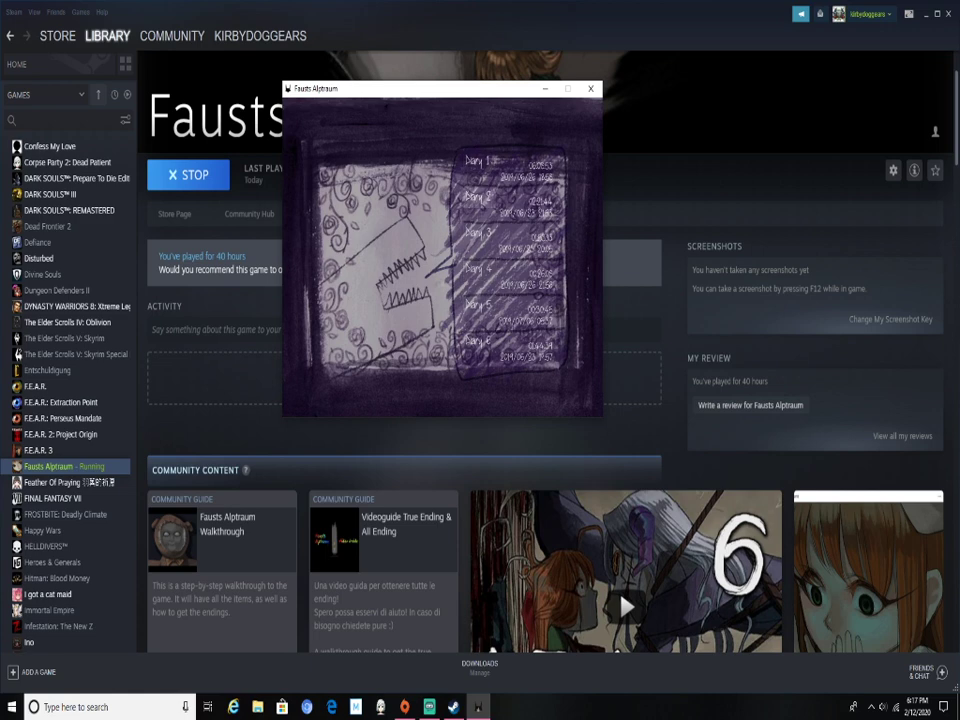
key("Up")
key("Down")
key("Down")
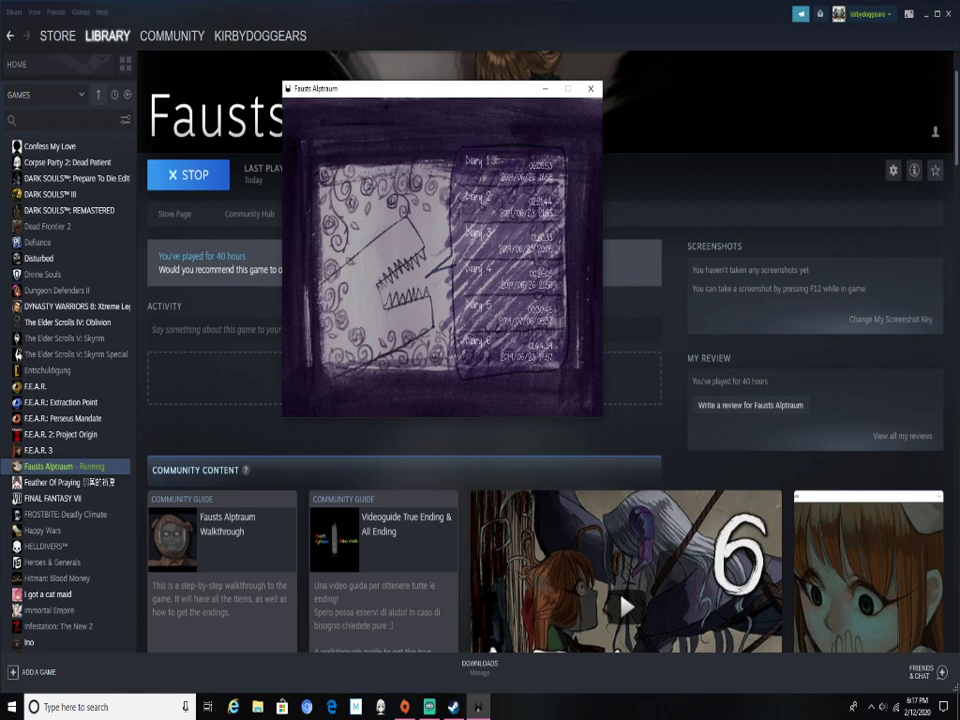
key("Down")
key("Down")
key("Down")
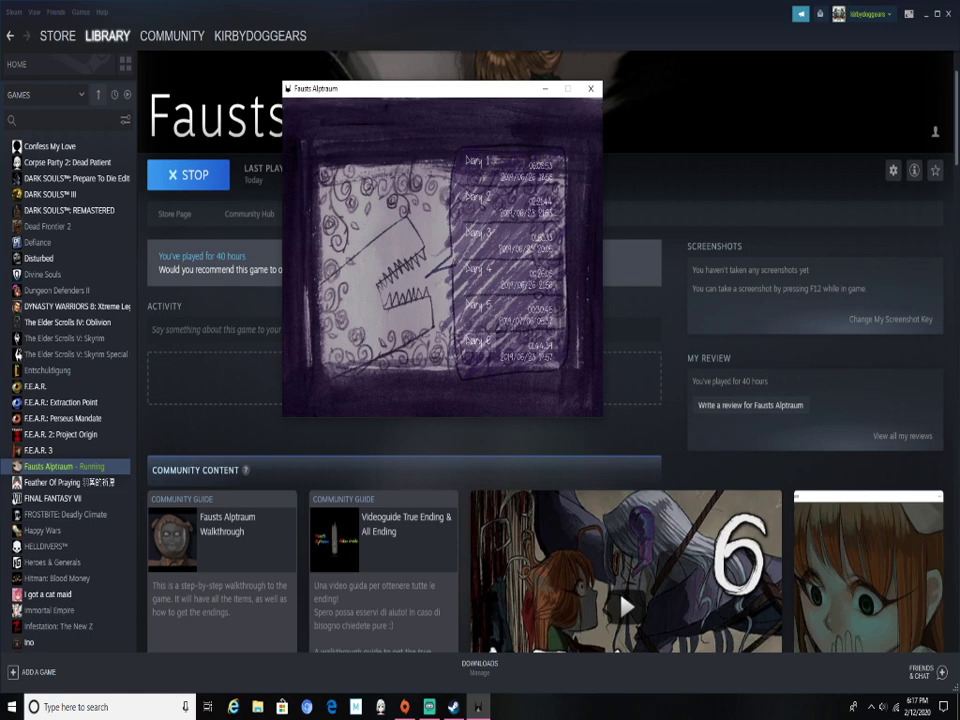
key("Up")
key("Return")
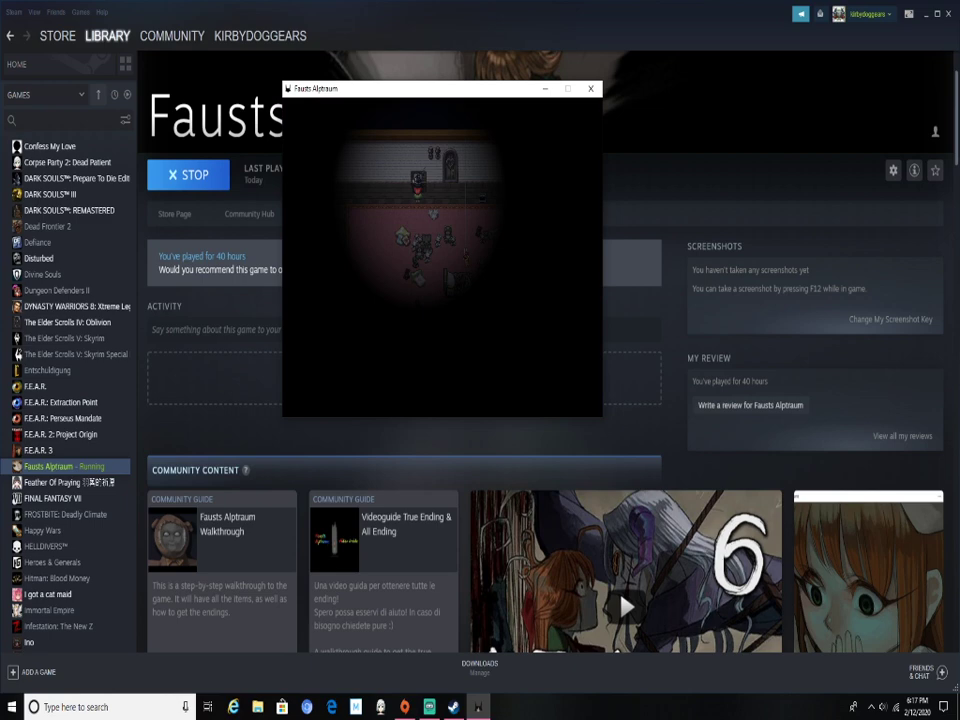
Step: Read the item descriptions in the pause menu's Item inventory, then return to gameplay
key("Down")
key("Down")
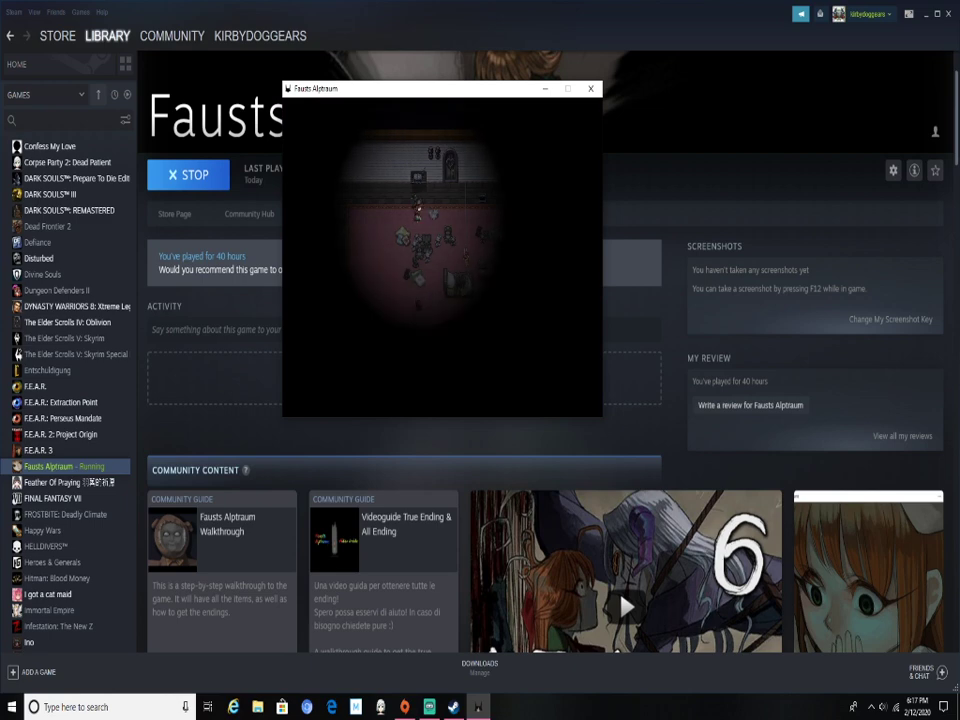
key("Escape")
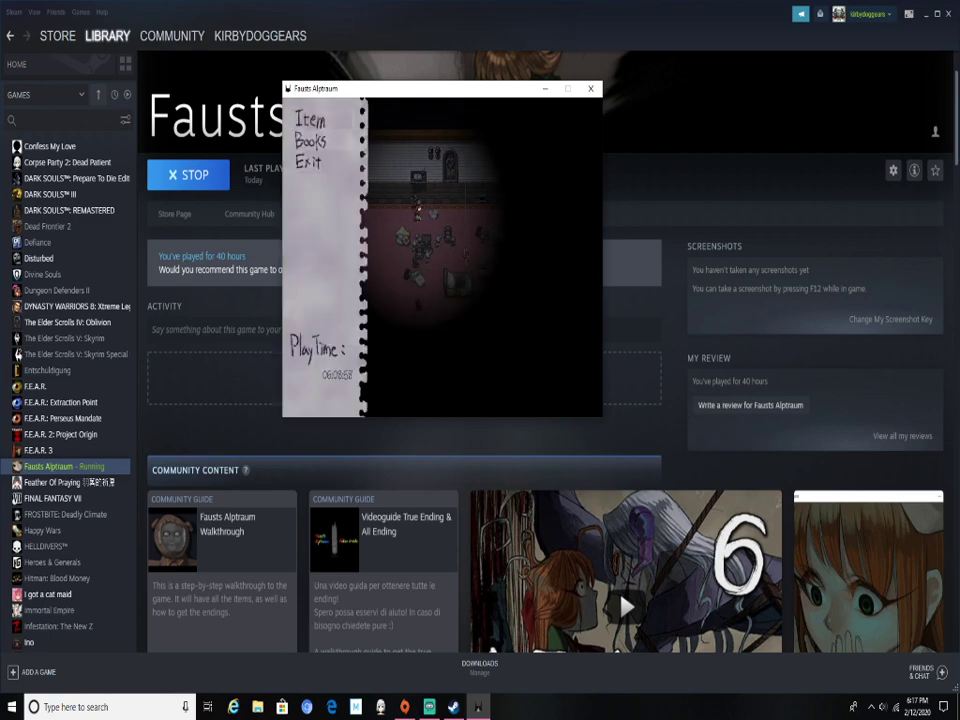
key("Return")
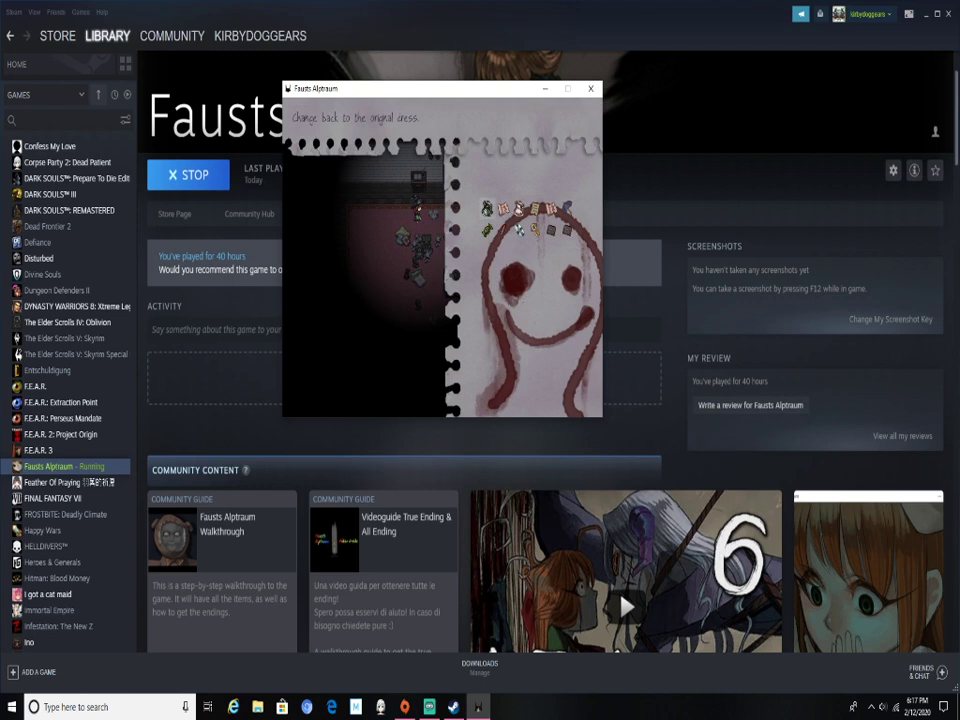
key("Right")
key("Right")
key("Right")
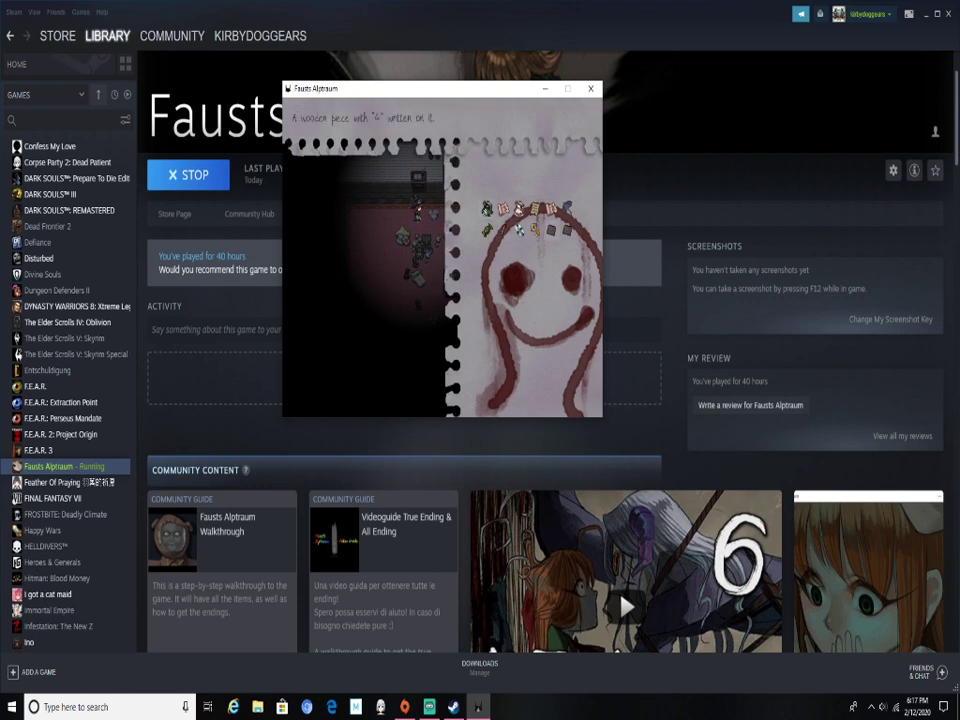
key("Right")
key("Right")
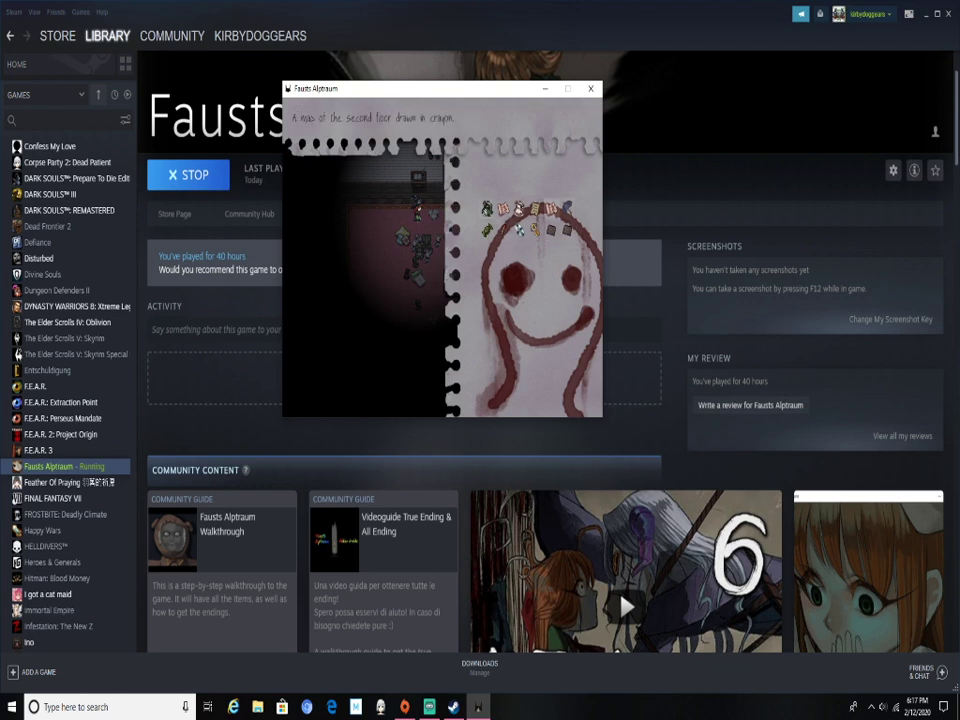
key("Right")
key("Escape")
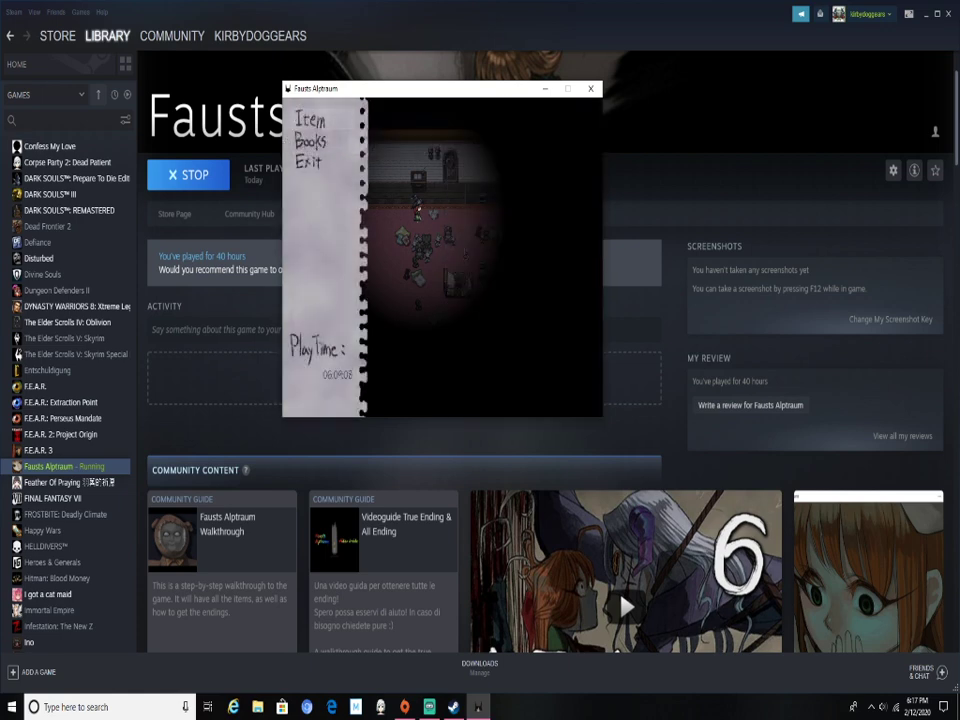
key("Escape")
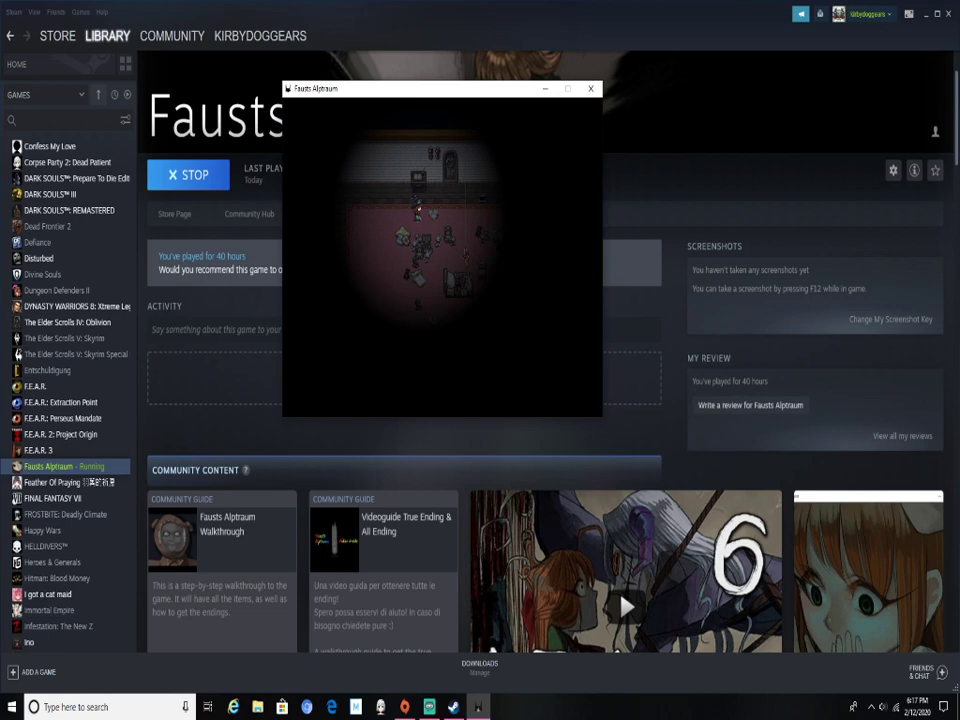
Step: Close the game window, close all Edge tabs, and show the YouTube walkthrough tab
left_click(590, 88)
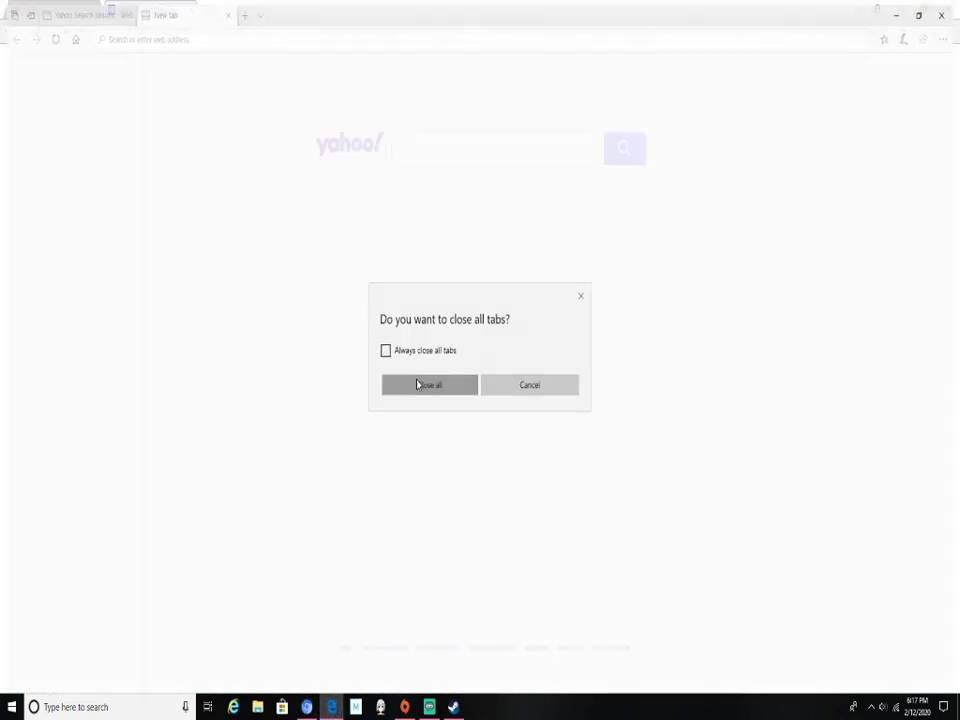
left_click(428, 385)
left_click(48, 10)
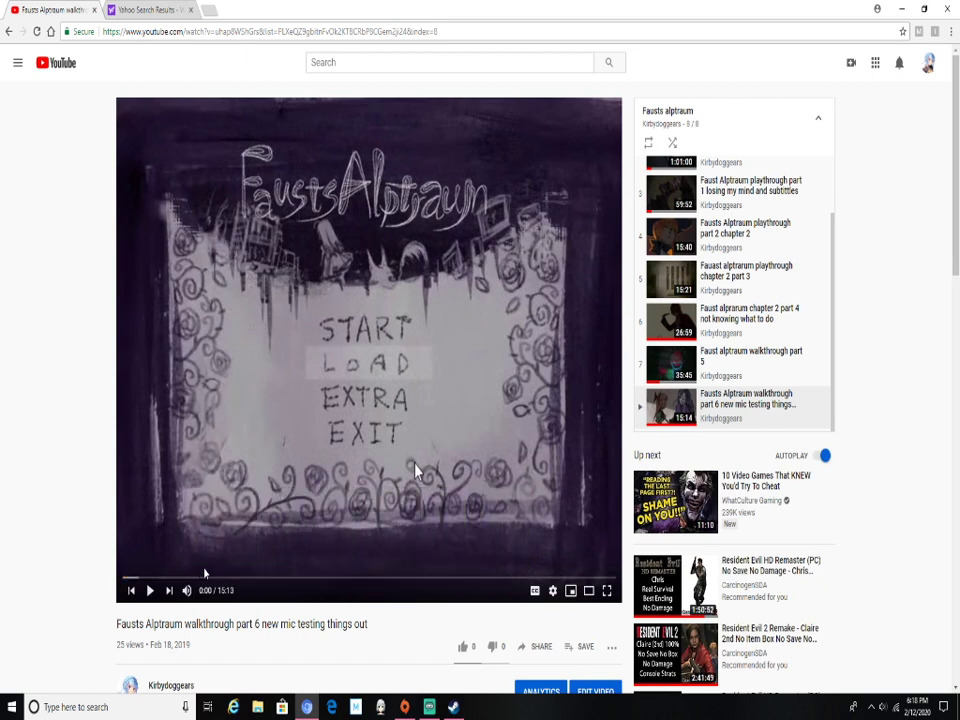
Step: Play the part 6 walkthrough briefly, lower the volume, and switch to Steam
left_click(158, 470)
key("XF86AudioLowerVolume")
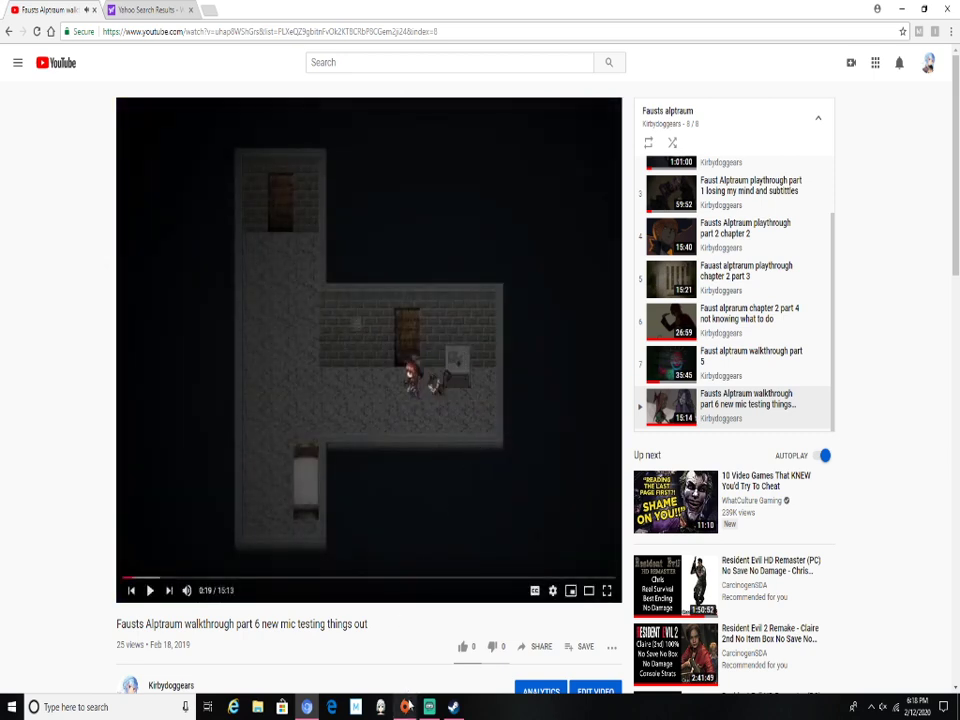
left_click(455, 707)
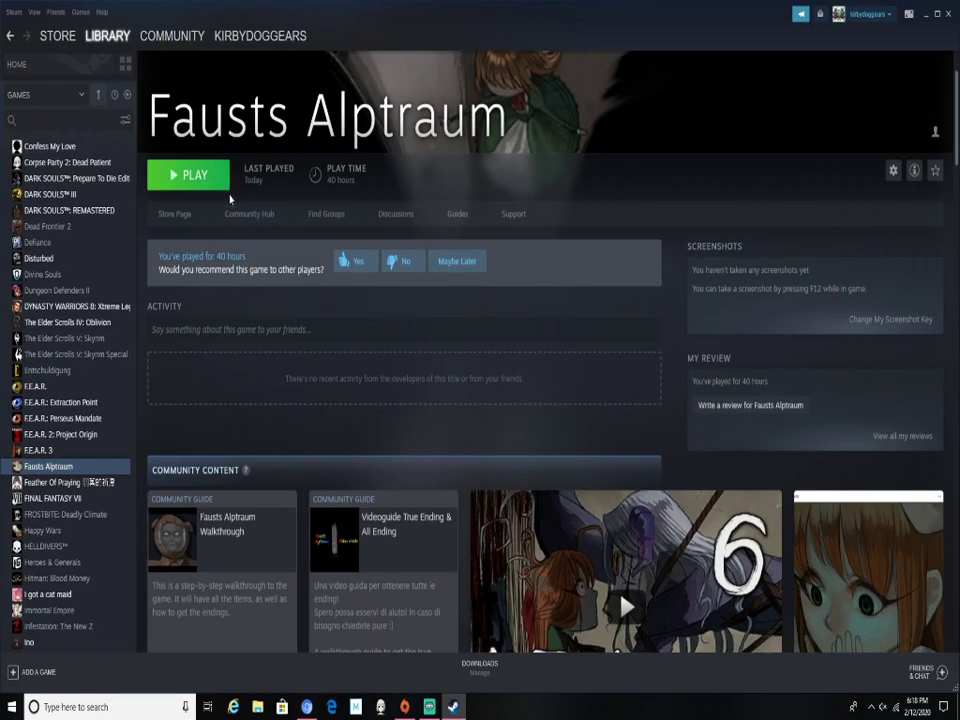
Step: Relaunch Fausts Alptraum from Steam and load a diary save
left_click(187, 175)
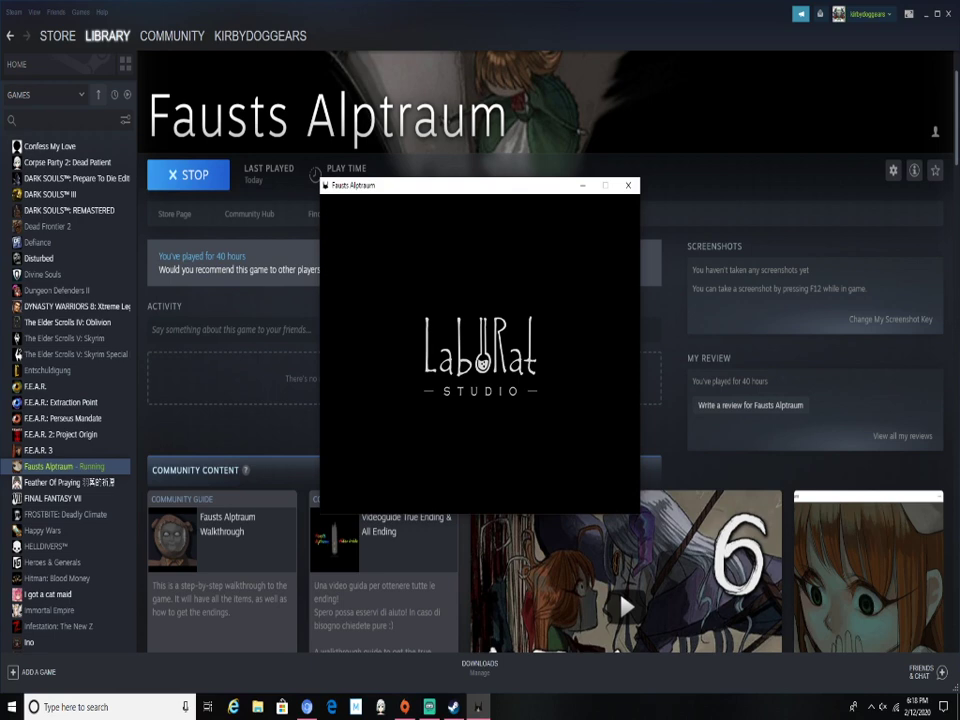
key("XF86AudioLowerVolume")
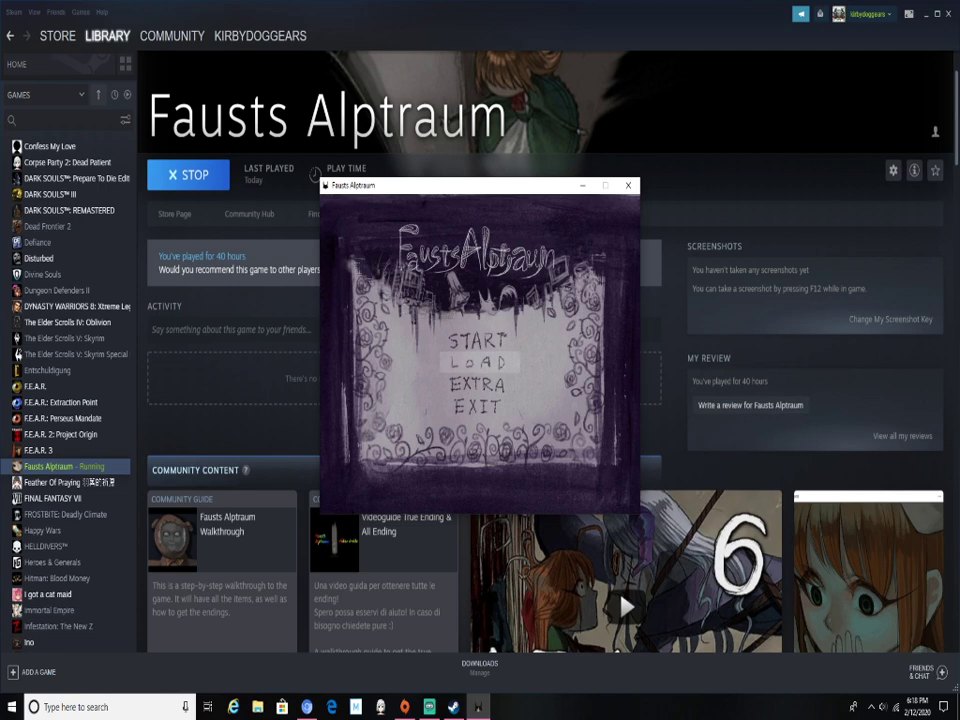
key("Return")
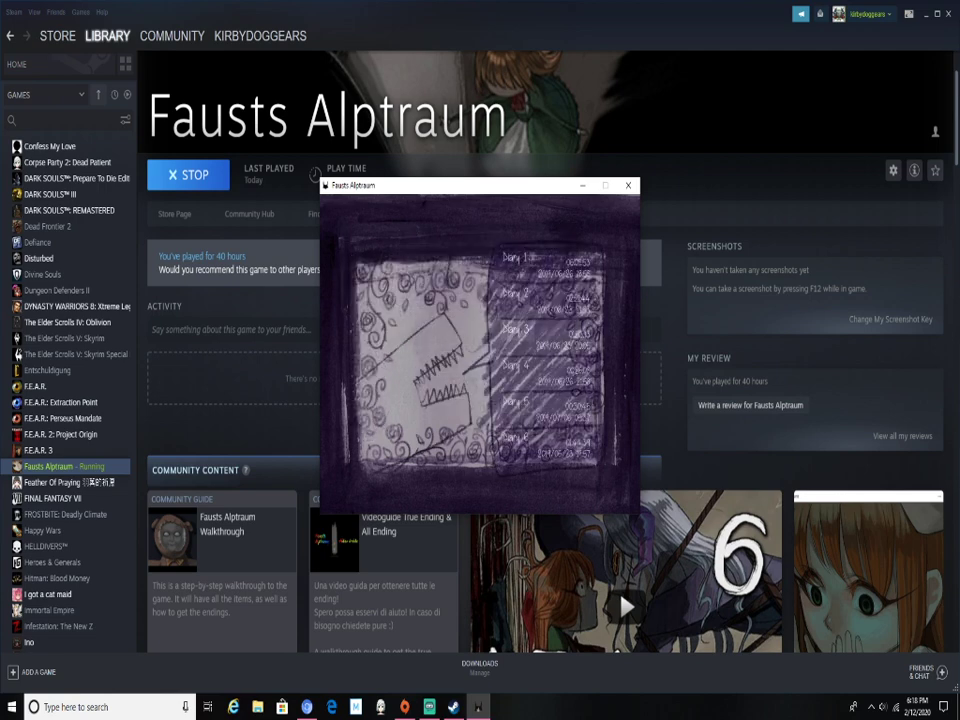
key("Return")
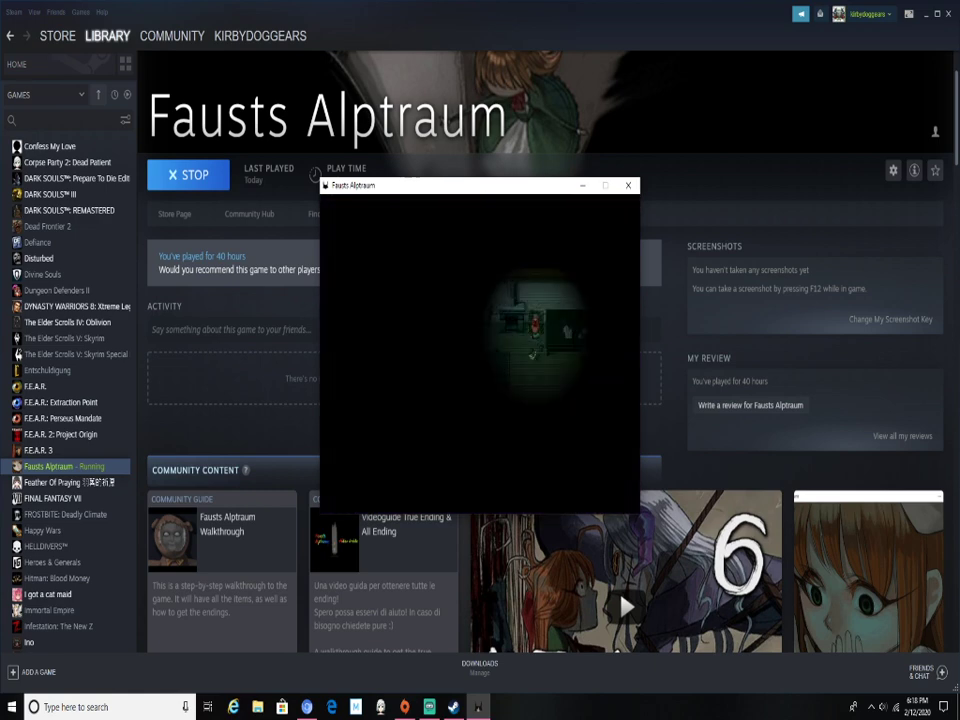
key("Down")
Step: Go back to the title screen from the pause menu
key("Escape")
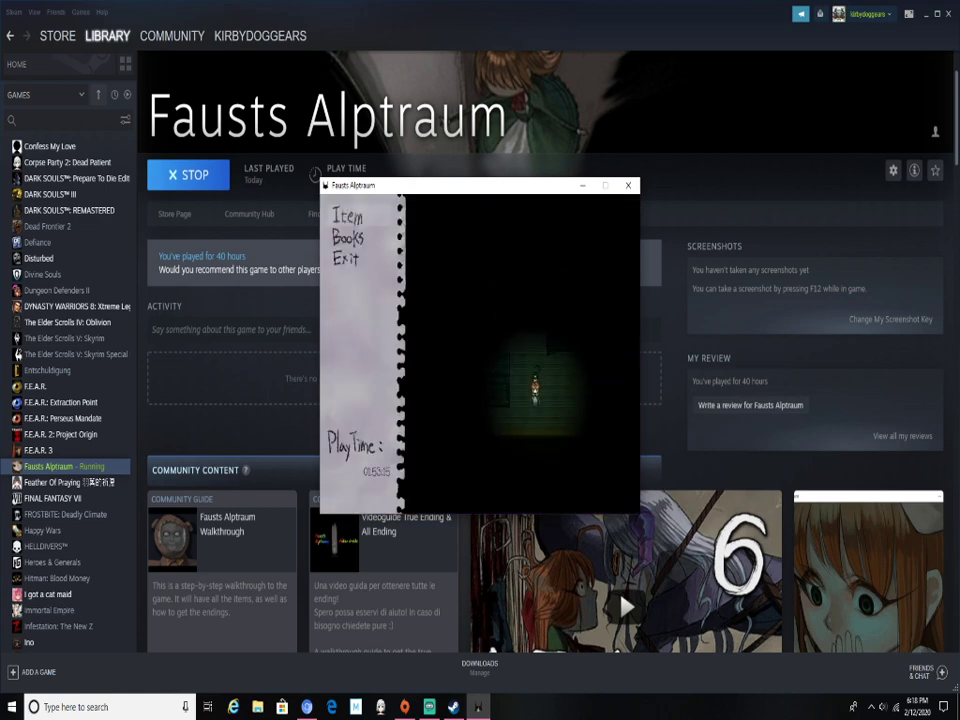
key("Return")
key("Down")
key("Up")
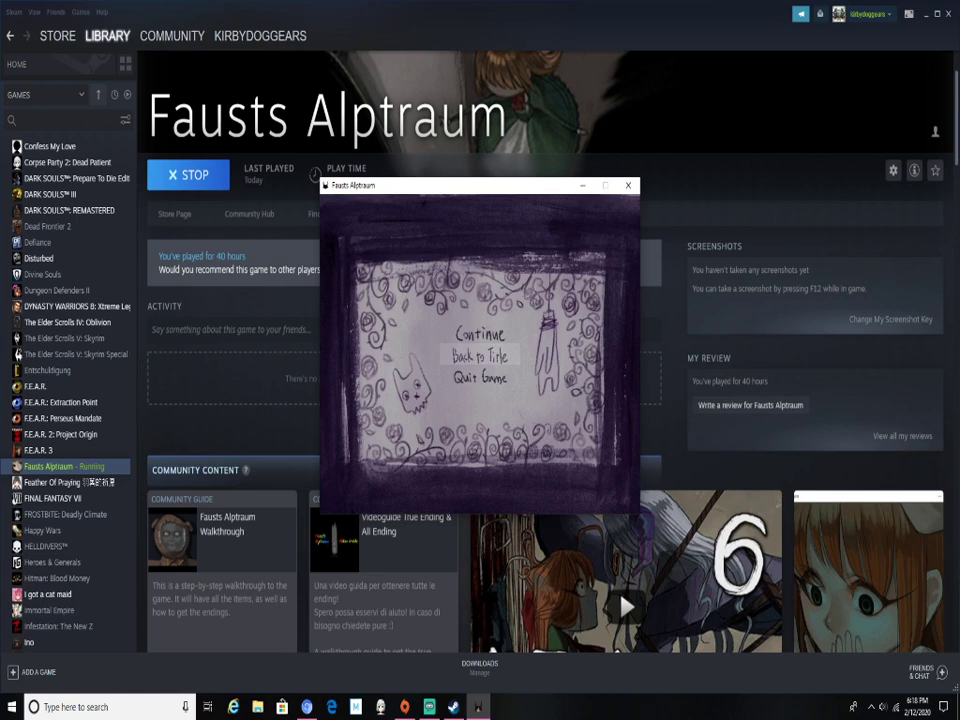
key("Return")
Step: Load the earlier diary save, walk up the corridor, and open the pause menu
key("Return")
key("Down")
key("Return")
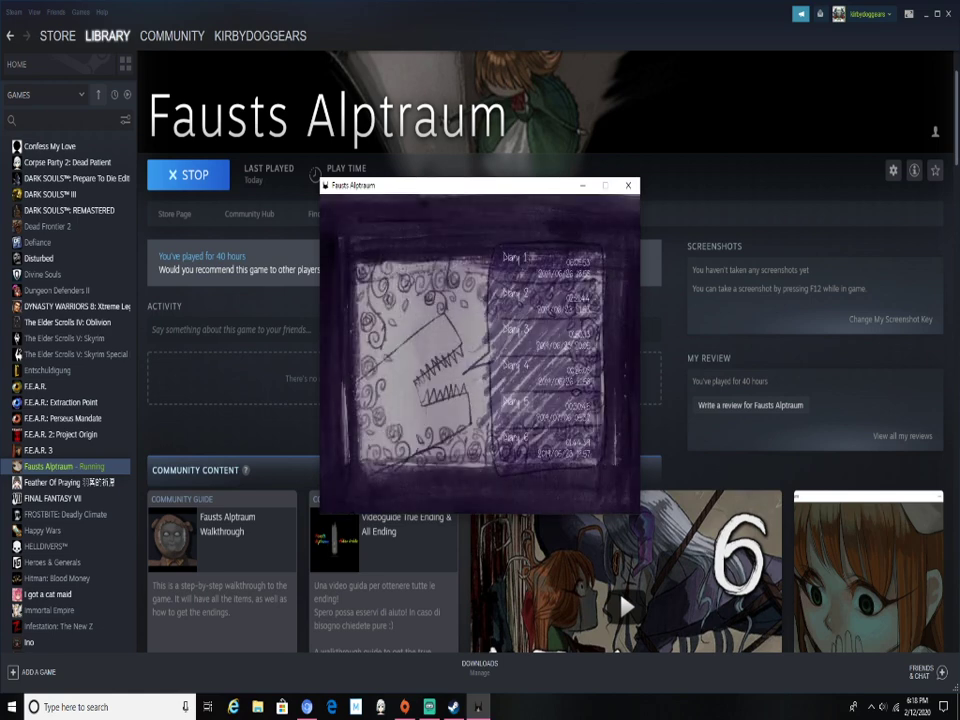
key("Down")
key("Return")
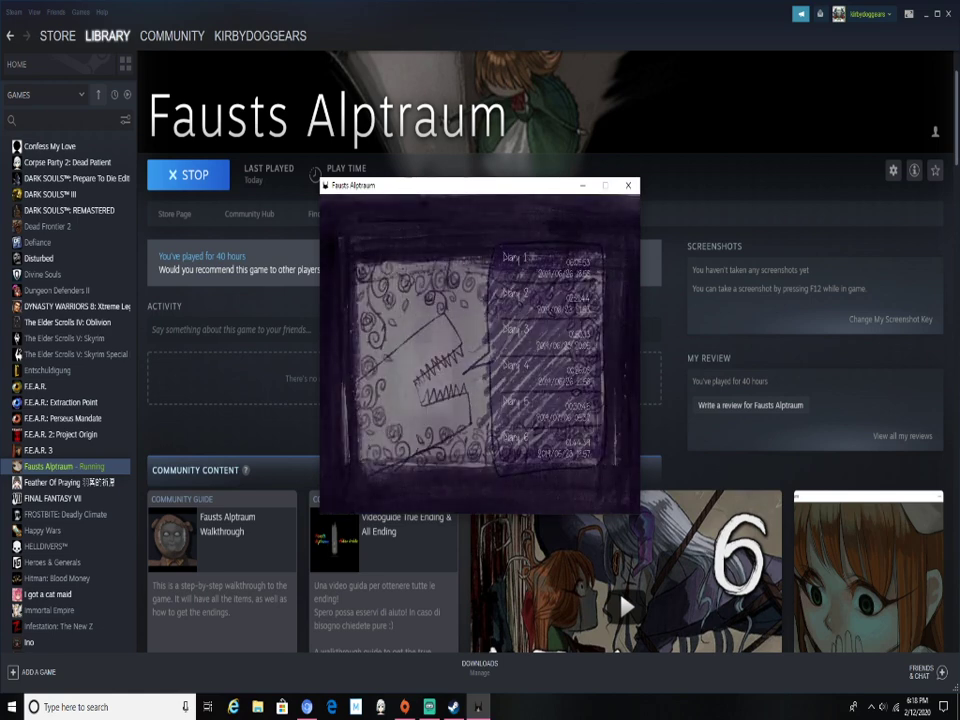
key("Up")
key("Up")
key("Up")
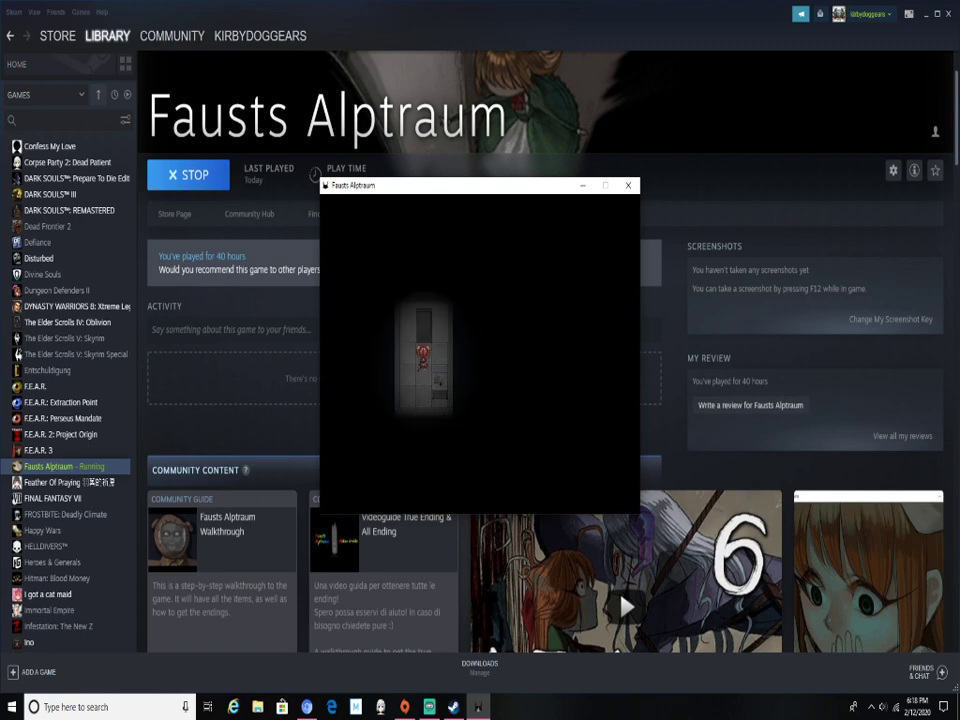
key("Up")
key("Escape")
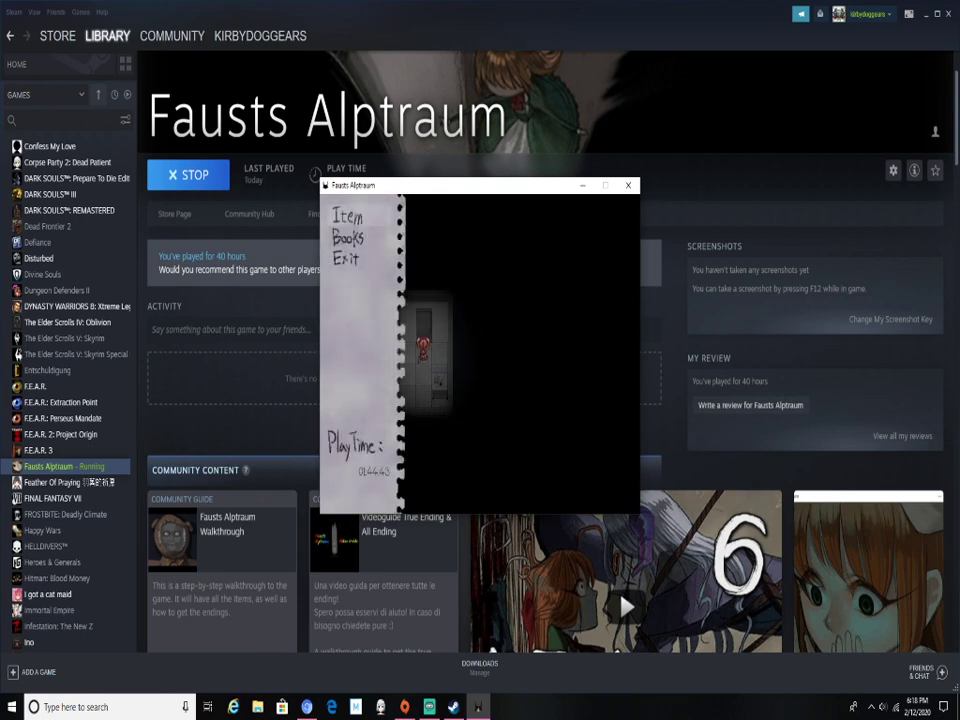
Step: Jump to the end of the part 6 video, pause at 15:10, and Alt+Tab back to the game
left_click(307, 707)
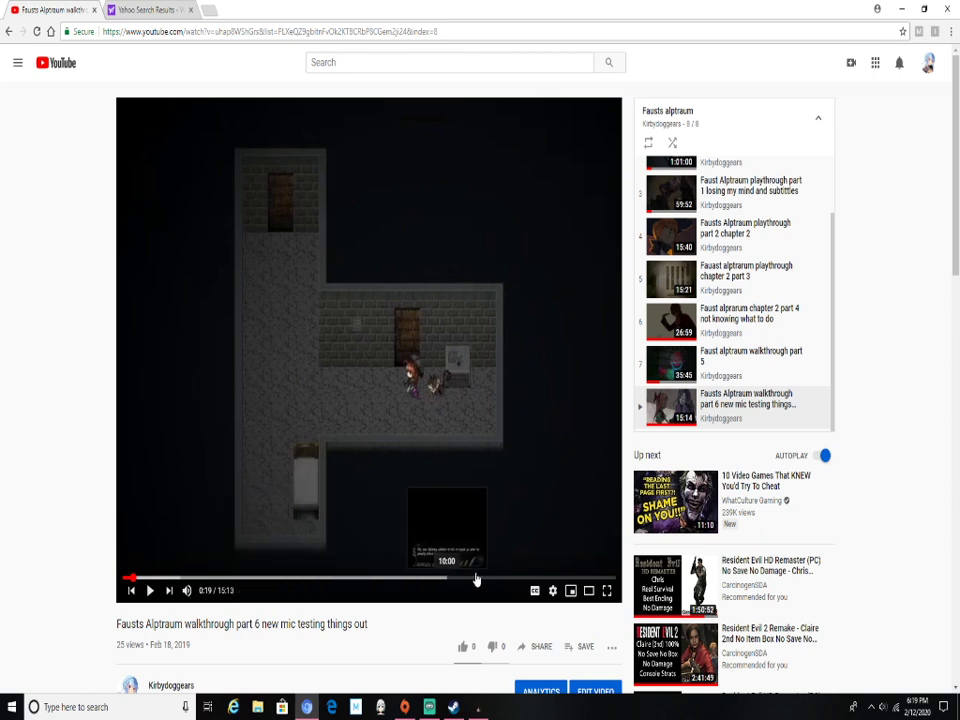
left_click(610, 578)
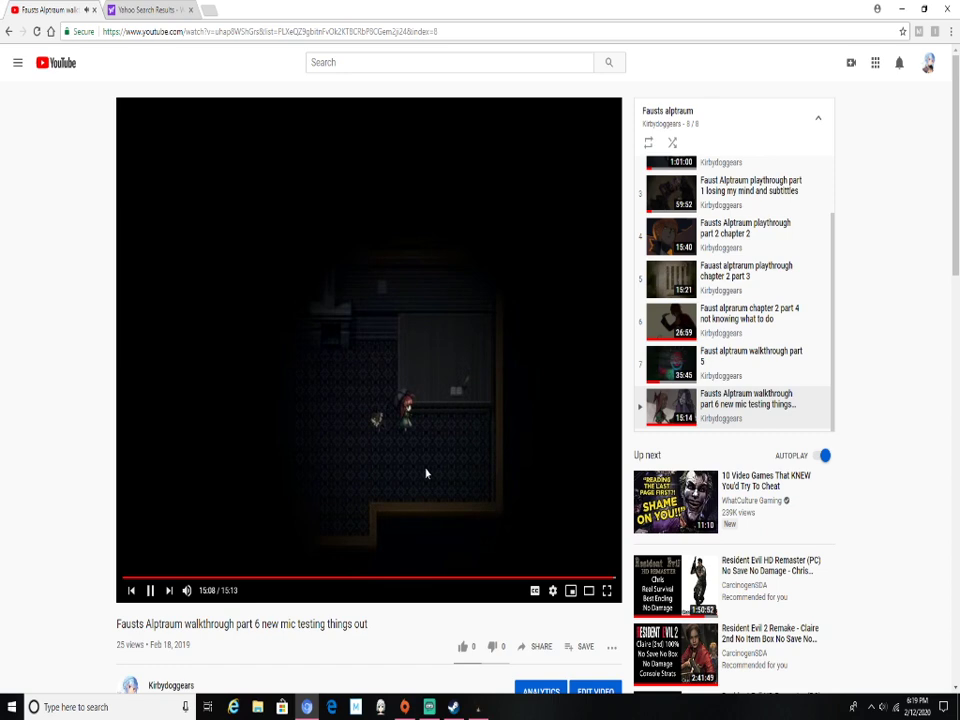
left_click(390, 430)
key("alt+Tab")
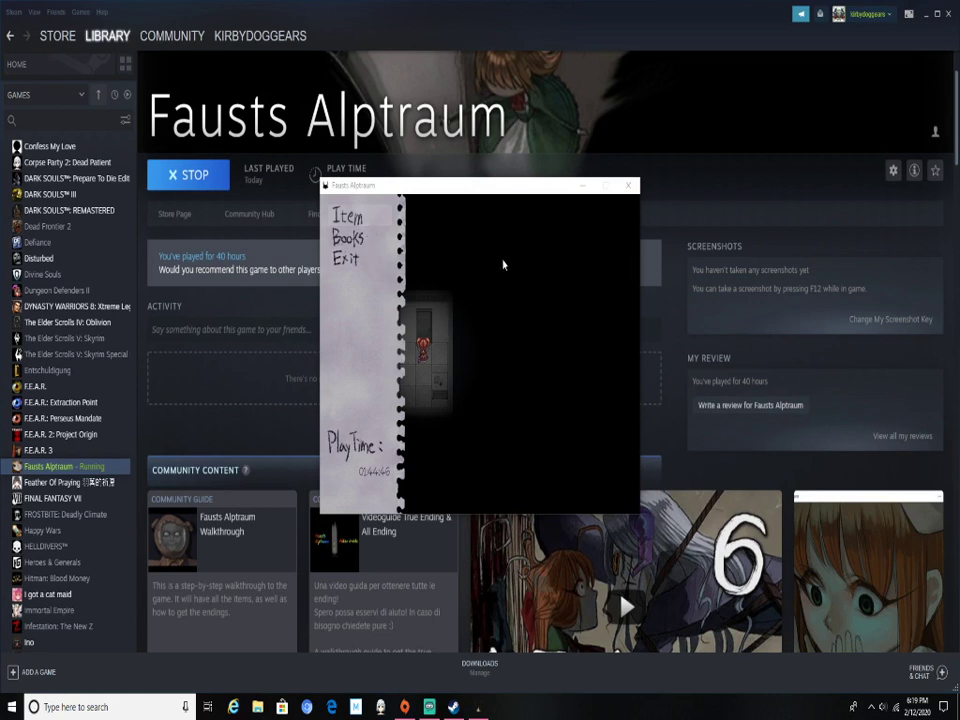
Step: Resume play and walk toward the cross-shaped object, briefly checking the play-time menu
key("Escape")
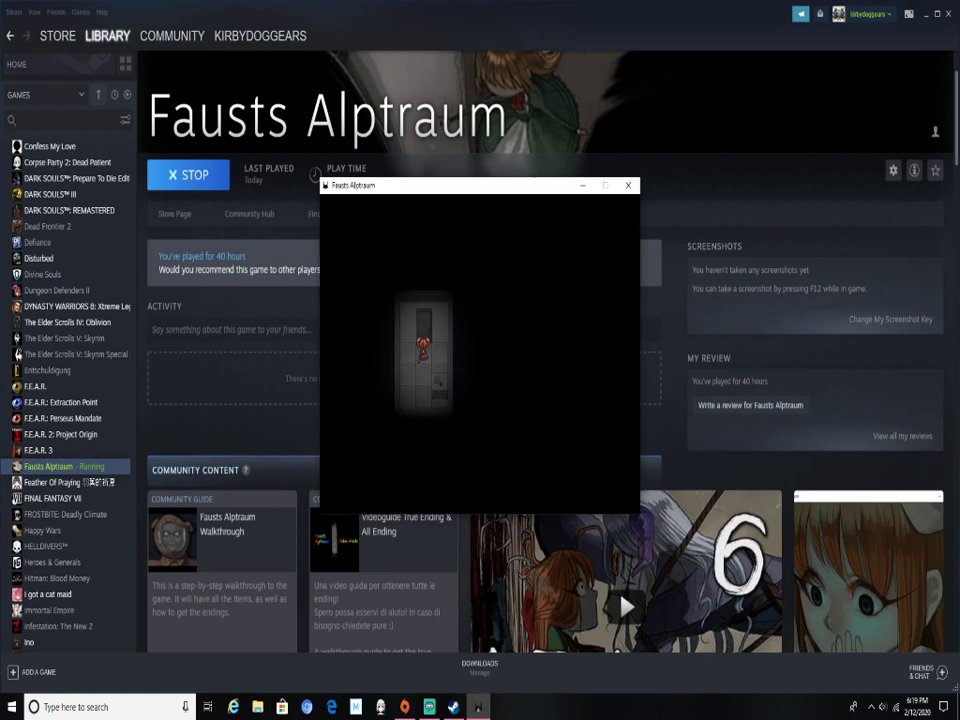
key("Down")
key("Down")
key("Down")
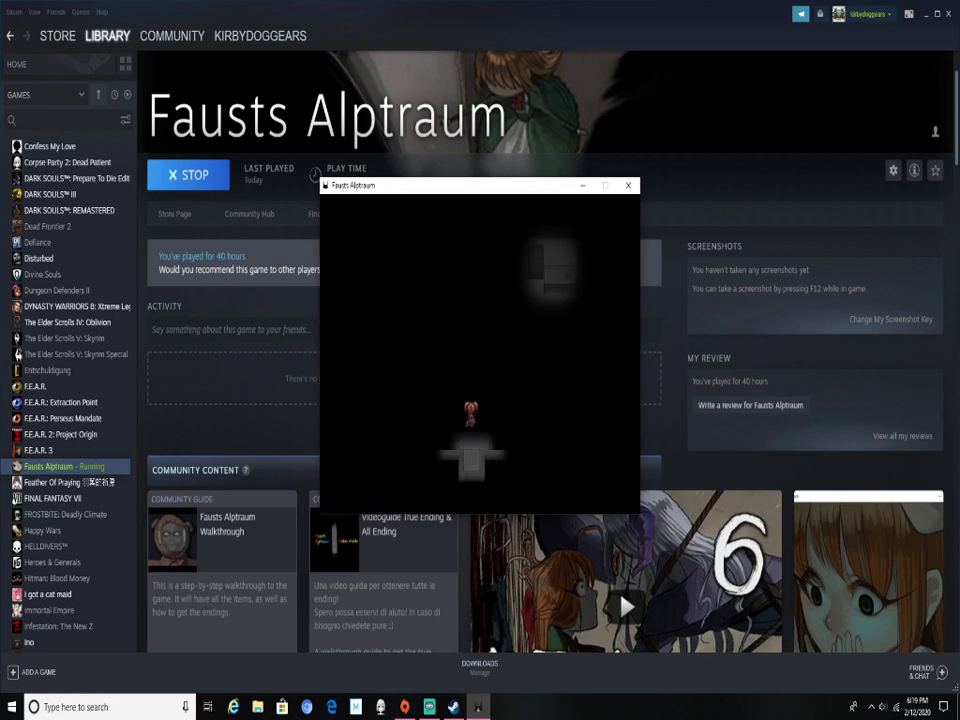
key("Left")
key("Down")
key("Left")
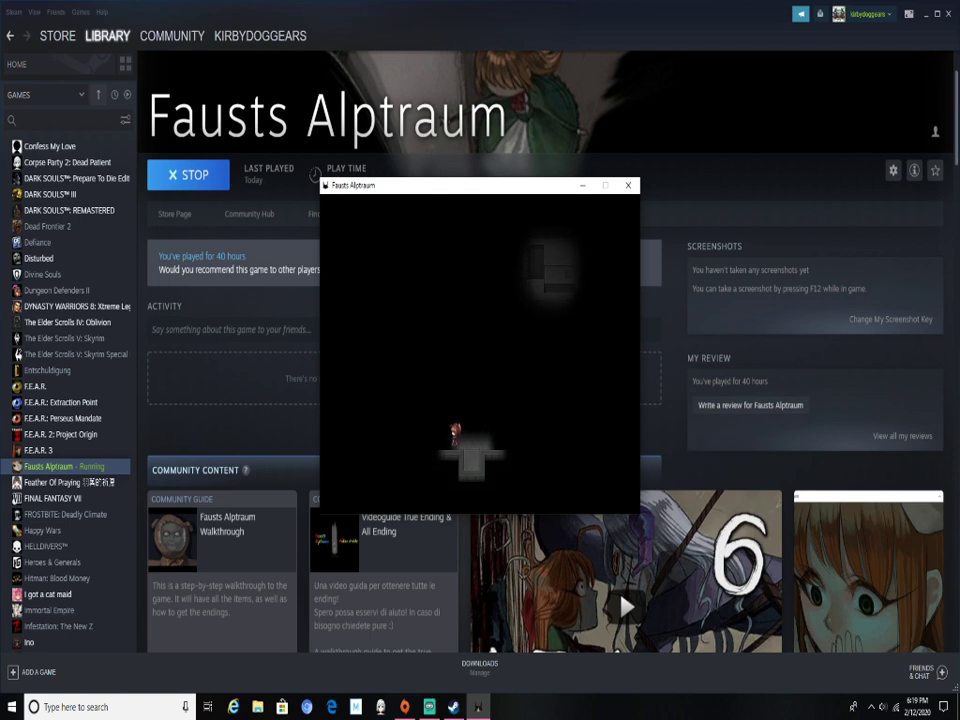
key("Up")
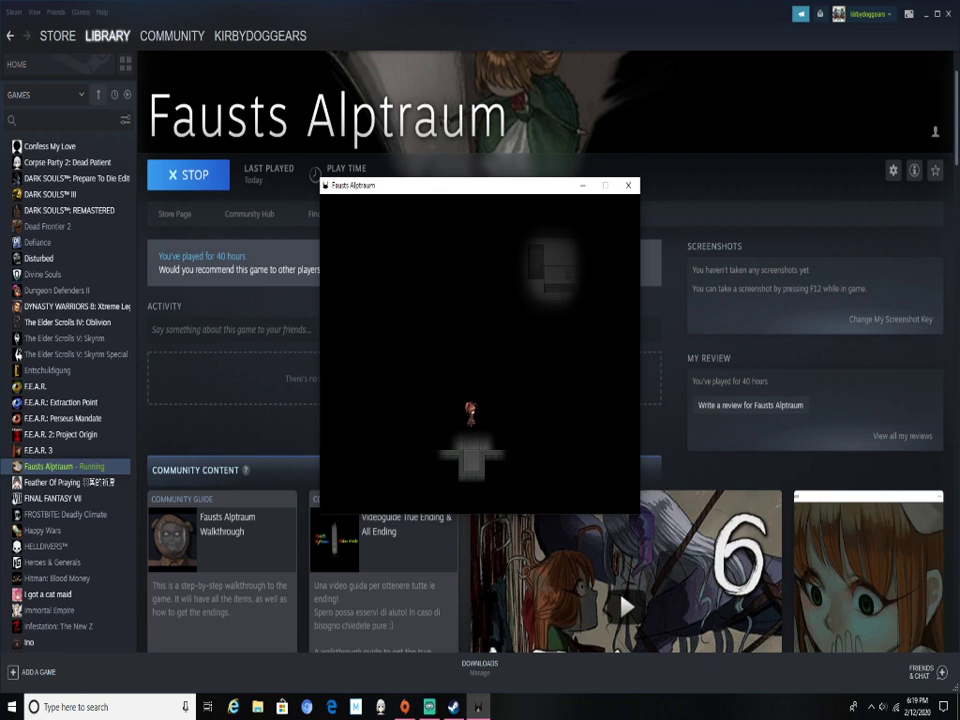
key("Escape")
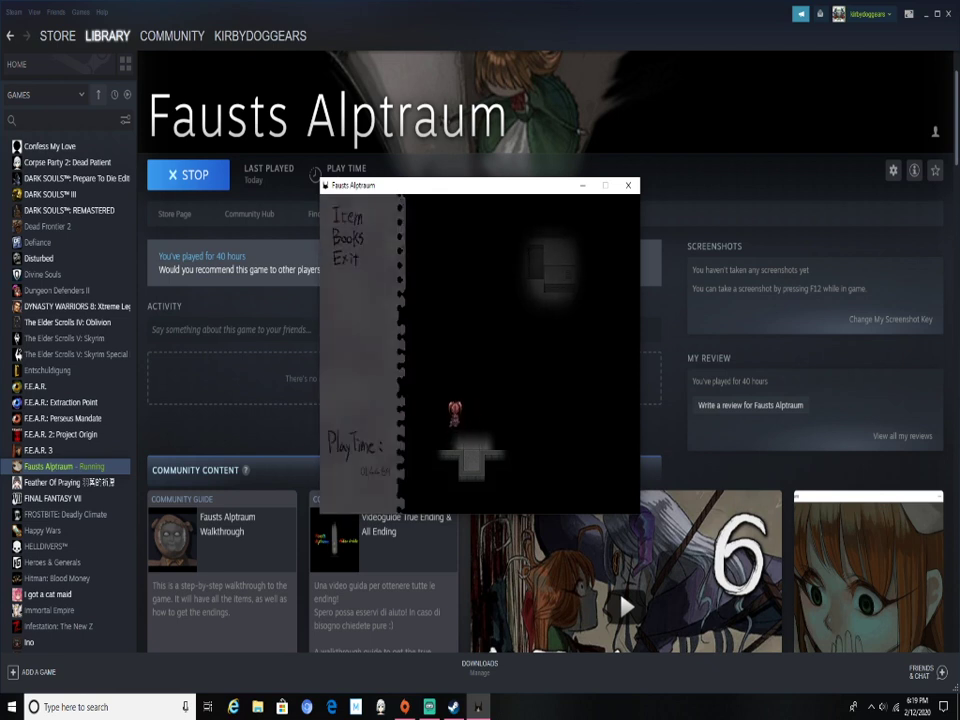
key("Escape")
Step: Walk along the stone step, then wander left through the dark area
key("Down")
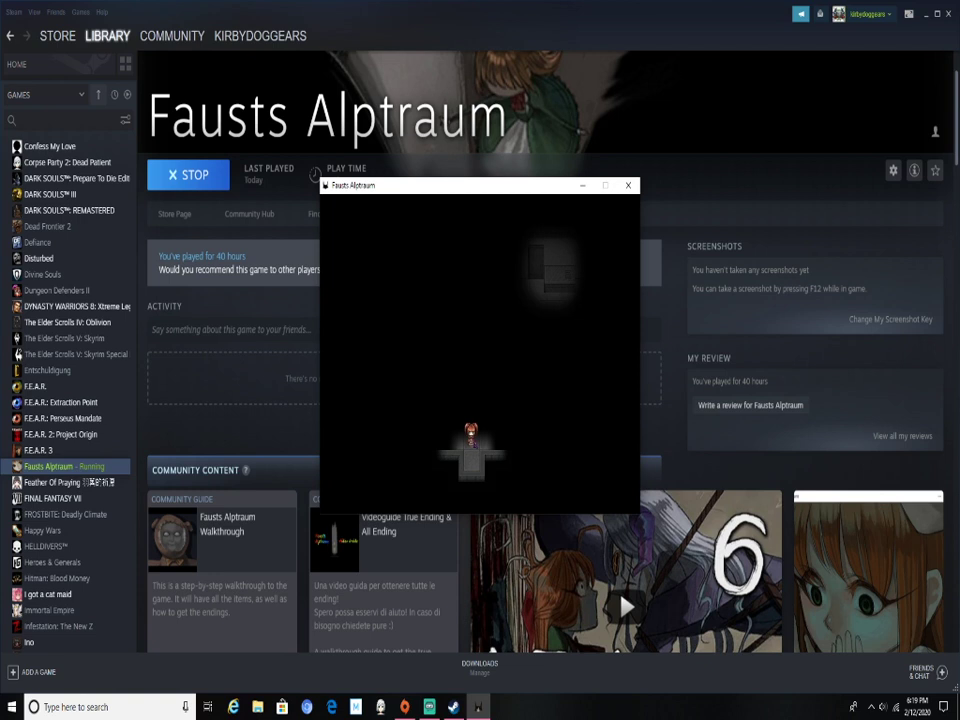
key("Right")
key("Escape")
key("Escape")
key("Left")
key("Left")
key("Up")
key("Left")
key("Left")
key("Up")
key("Left")
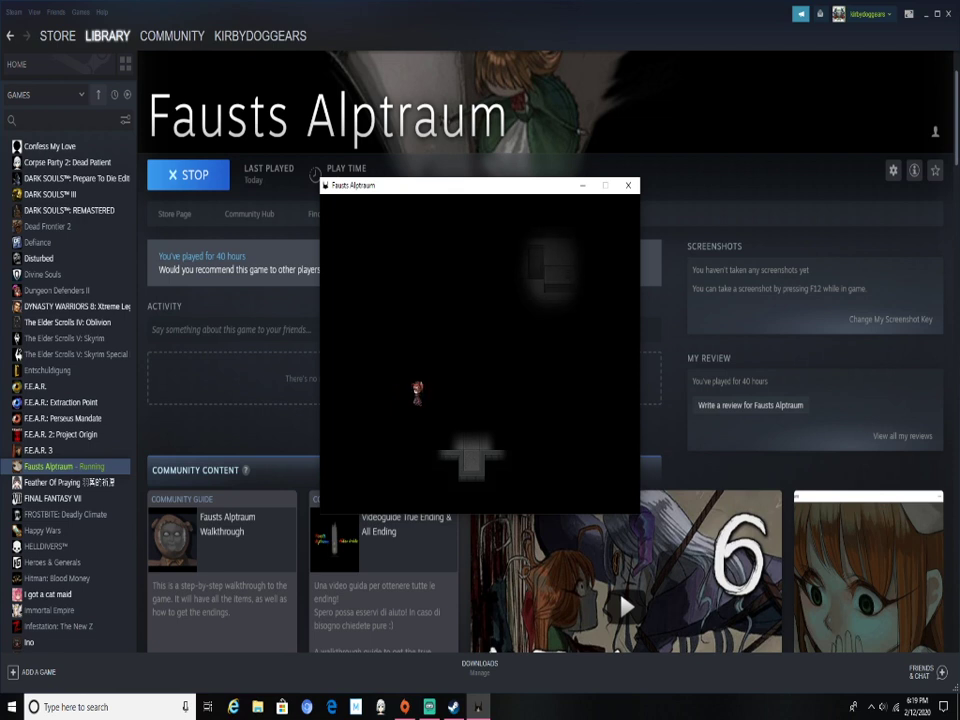
key("Left")
key("Left")
key("Down")
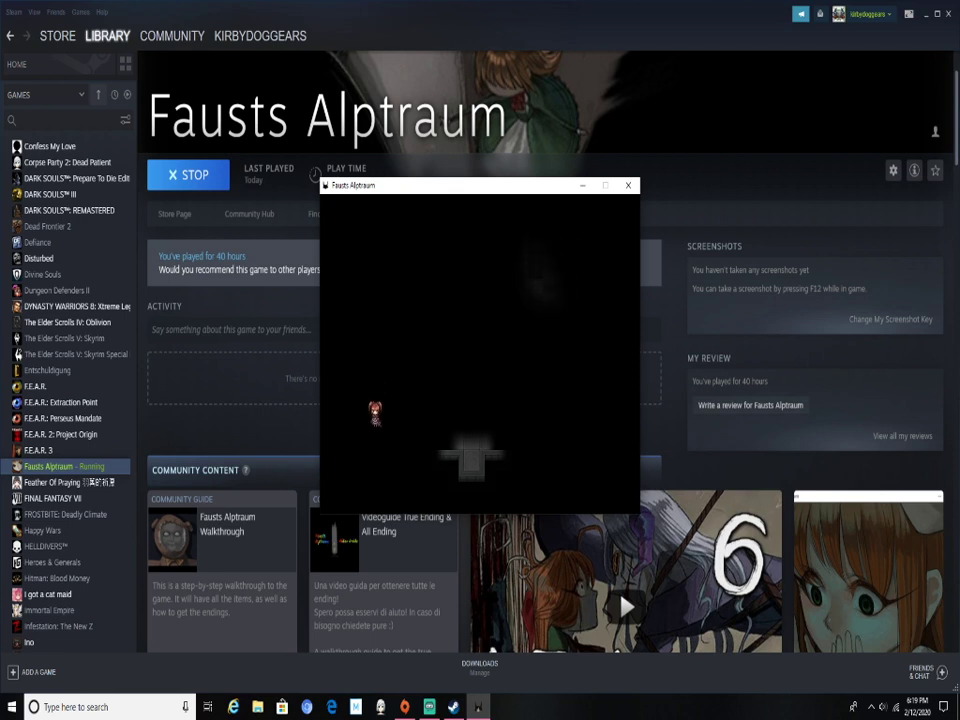
key("Up")
key("Right")
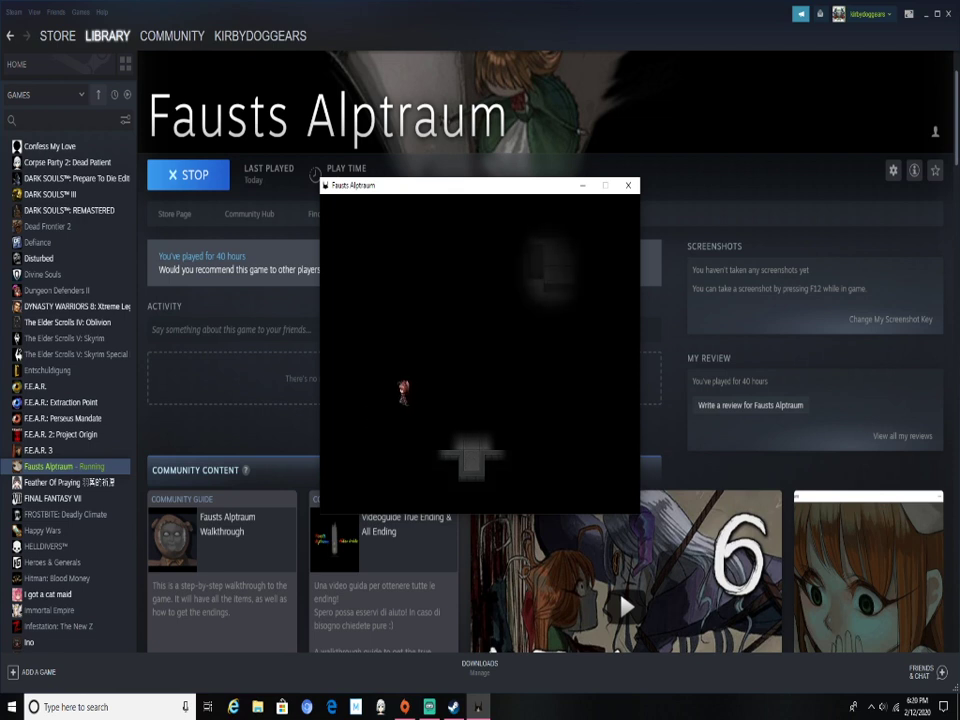
Step: Keep exploring the dark area, moving the character up, right, left and down
key("Right")
key("Up")
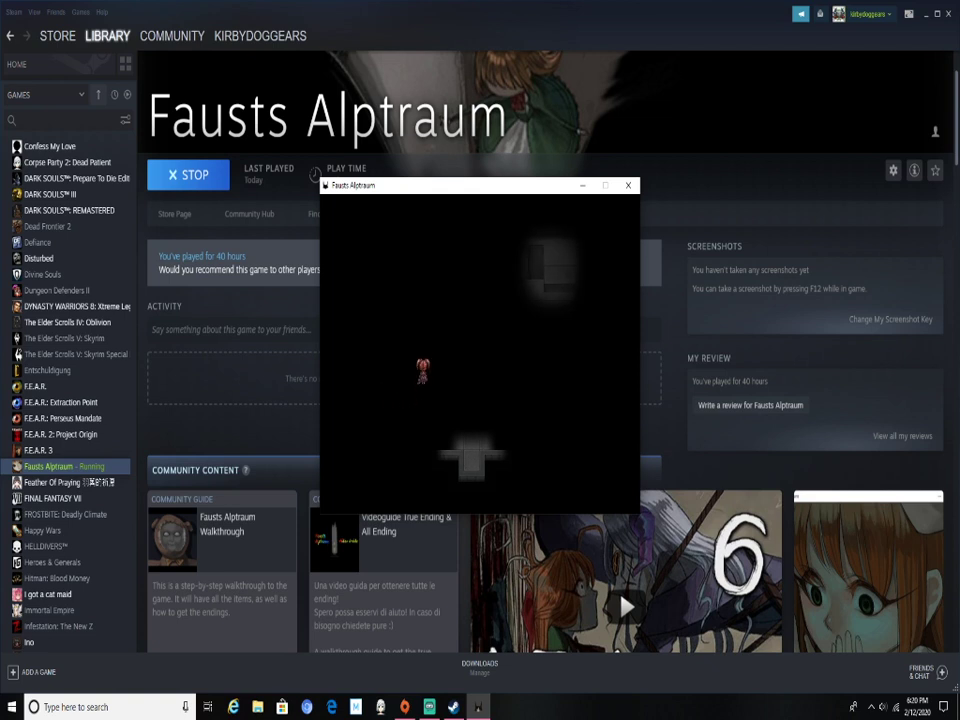
key("Up")
key("Left")
key("Down")
key("Up")
key("Down")
key("Left")
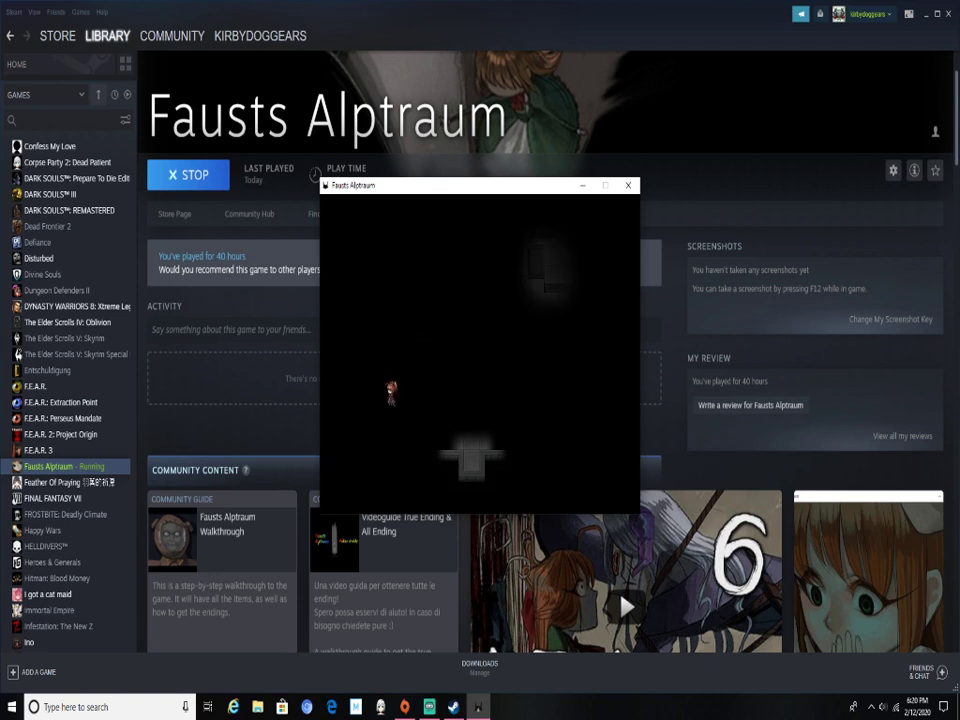
key("Up")
key("Right")
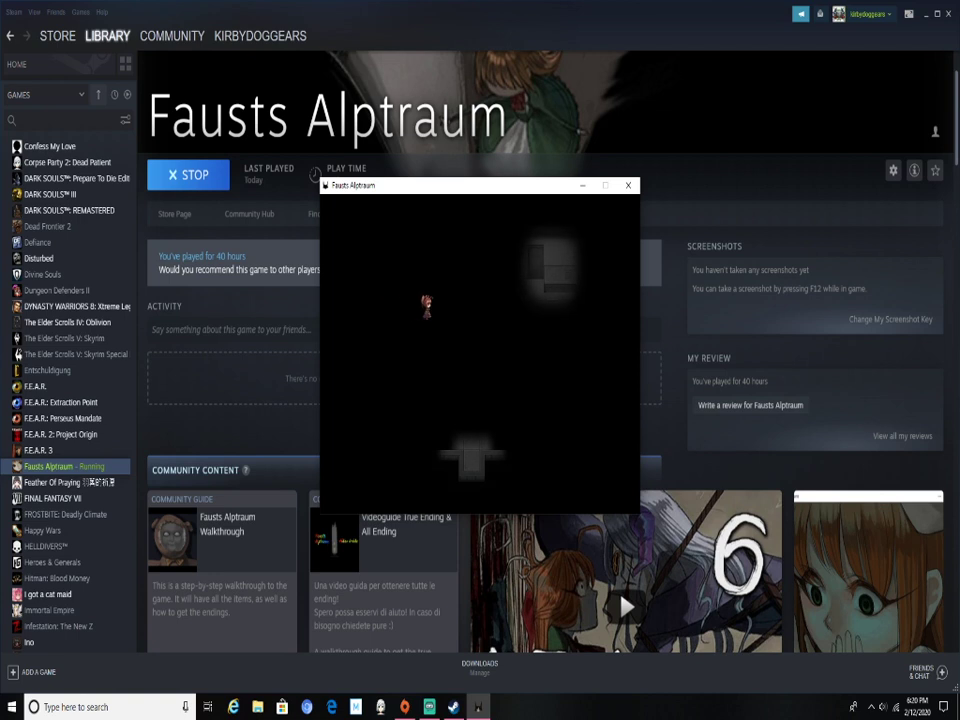
key("Left")
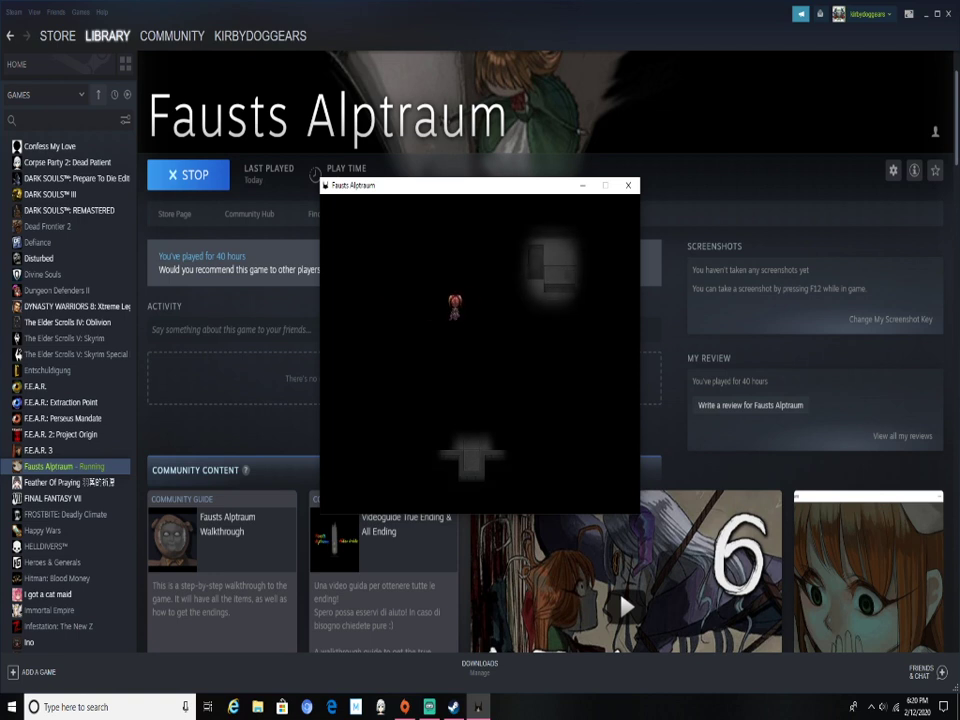
key("Down")
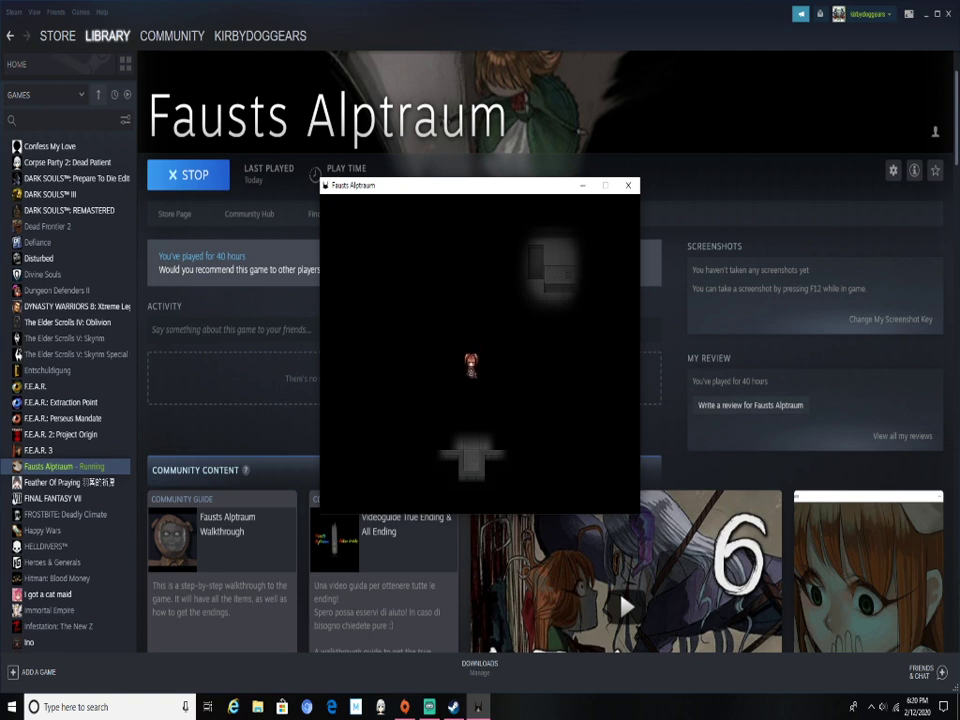
key("Up")
key("Up")
key("Right")
key("Up")
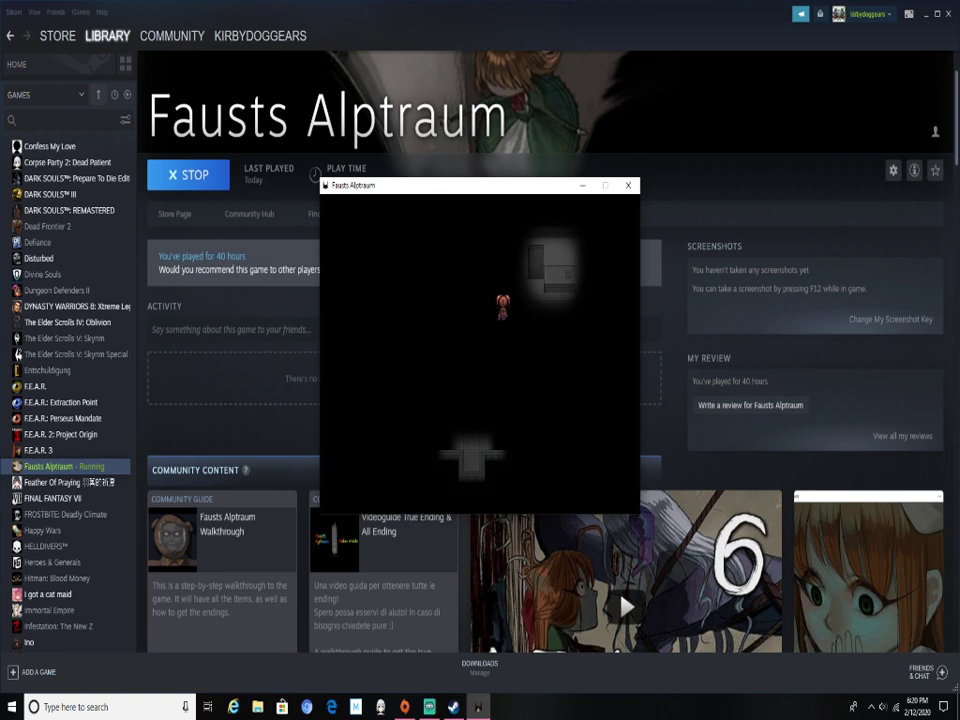
key("Down")
key("Down")
key("Right")
key("Left")
key("Up")
key("Up")
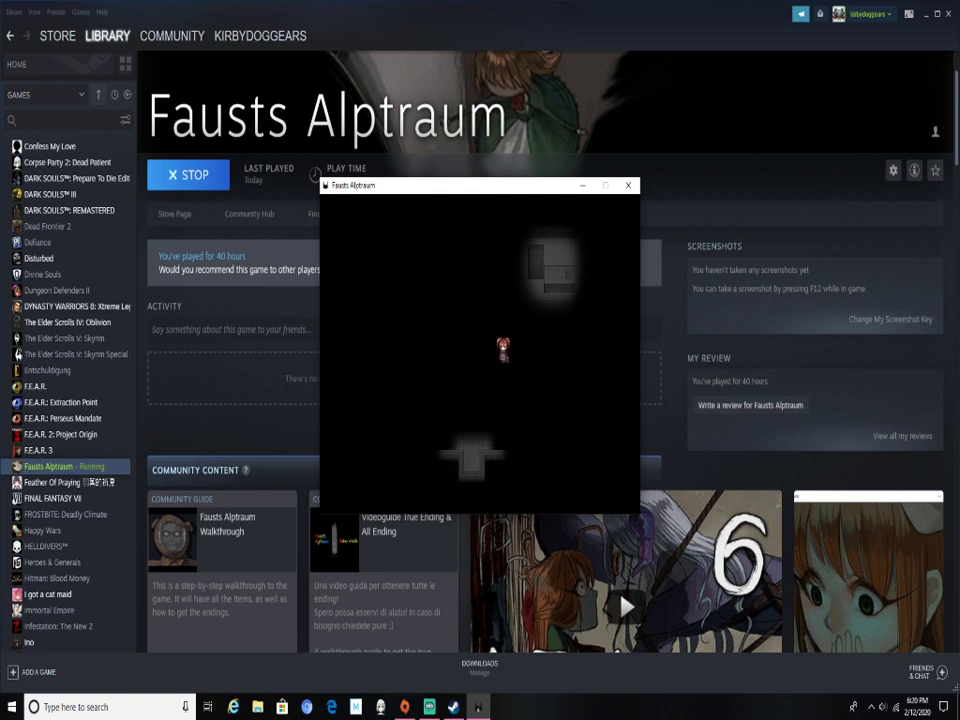
Step: Walk down and right, then up to the lit wall and read its note
key("Down")
key("Down")
key("Down")
key("Right")
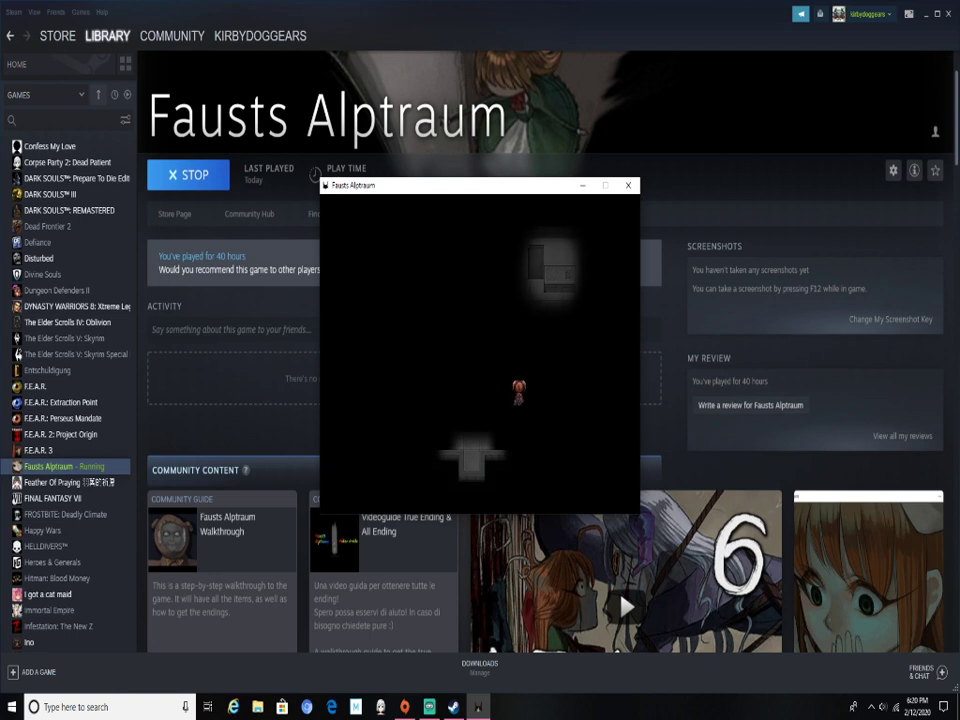
key("Down")
key("Right")
key("Right")
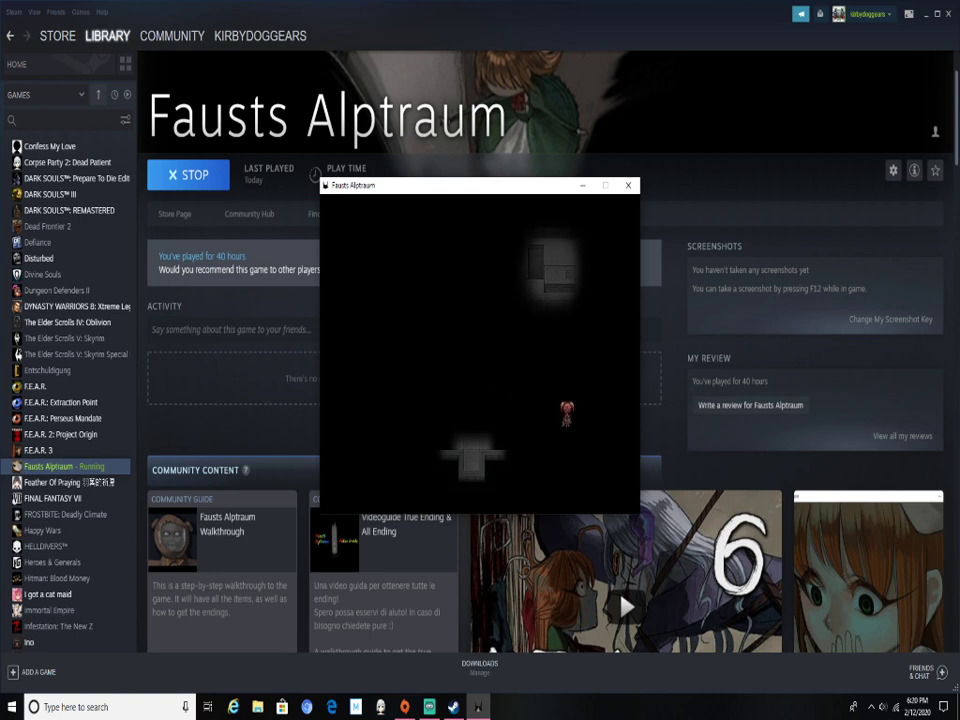
key("Right")
key("Right")
key("Down")
key("Up")
key("Up")
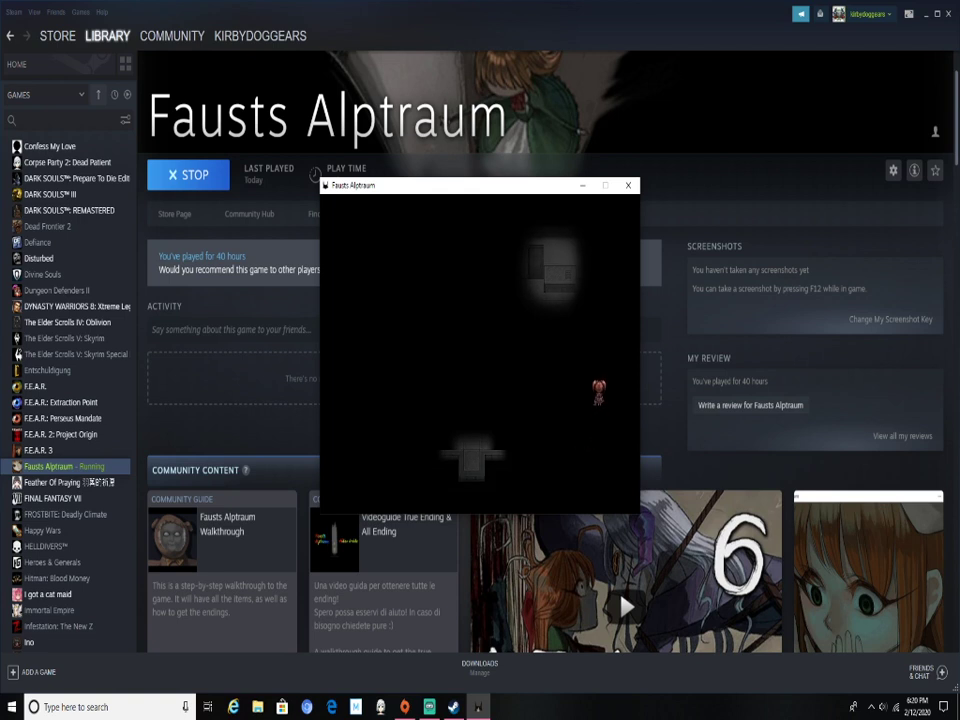
key("Left")
key("Up")
key("Up")
key("Up")
key("Up")
key("Up")
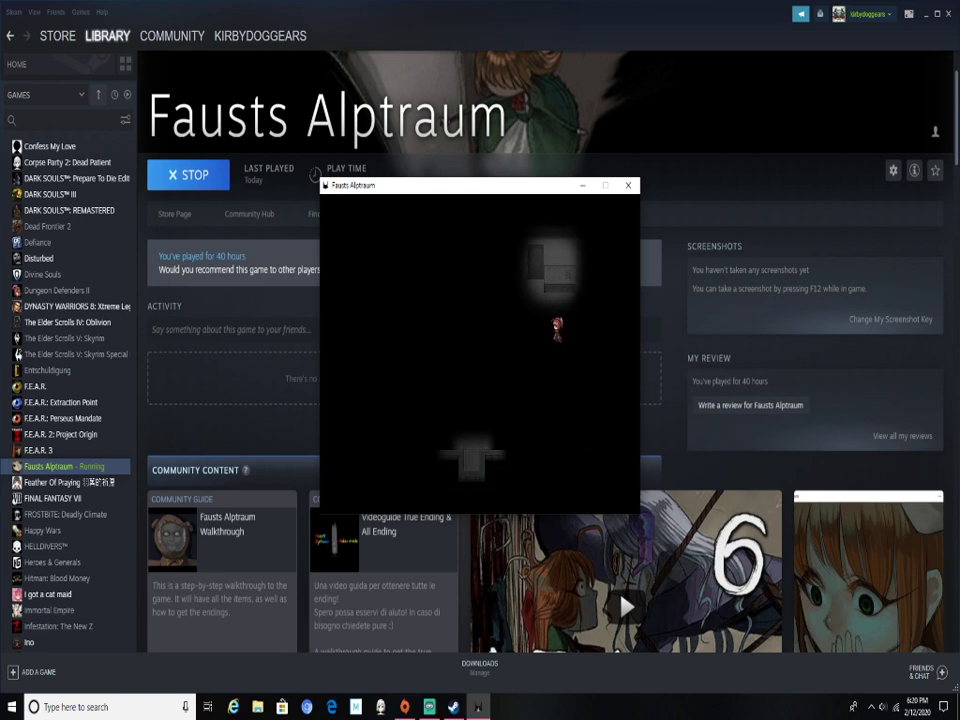
key("Up")
key("Left")
key("Return")
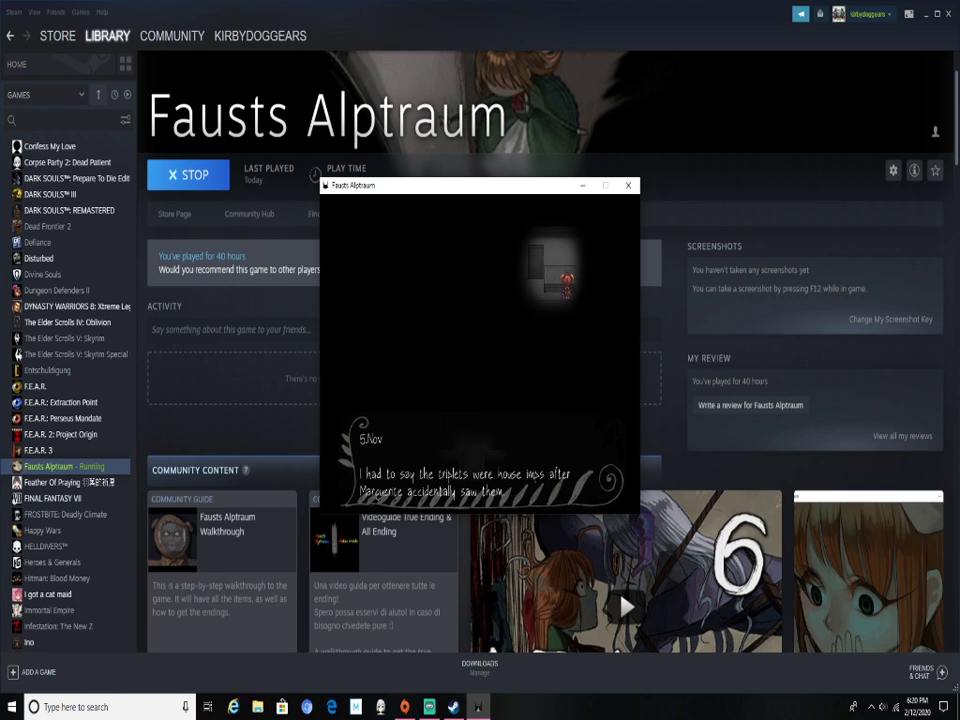
Step: Dismiss the 5.Nov diary, cross the corridor into the tiled room to trigger dialogue, then quit
key("Return")
key("Up")
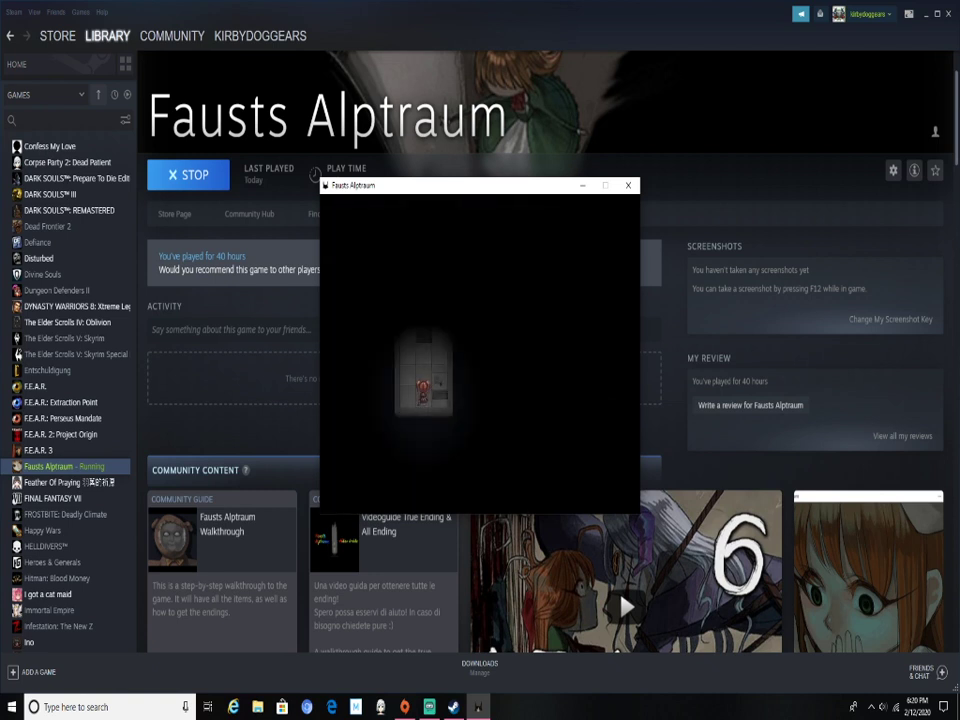
key("Down")
key("Down")
key("Down")
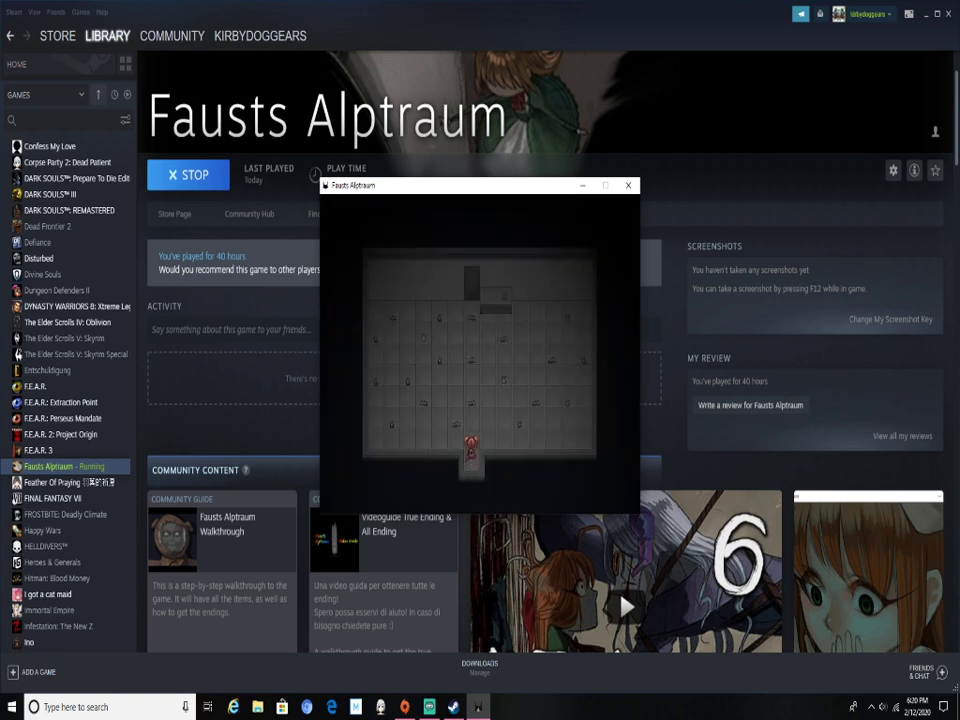
key("Up")
key("Up")
key("Up")
key("Right")
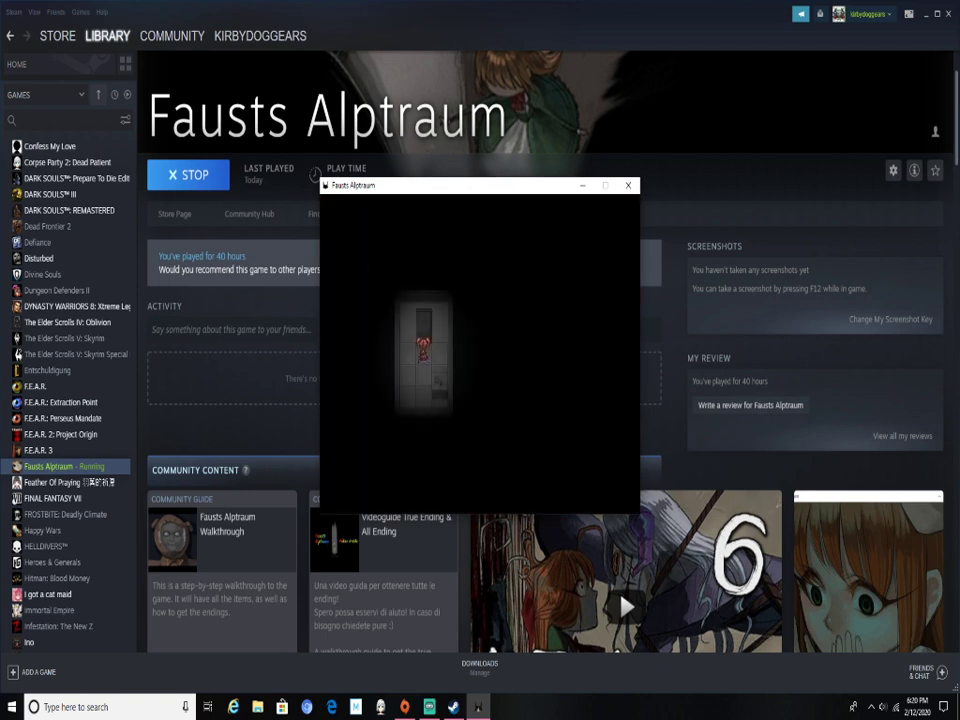
key("Up")
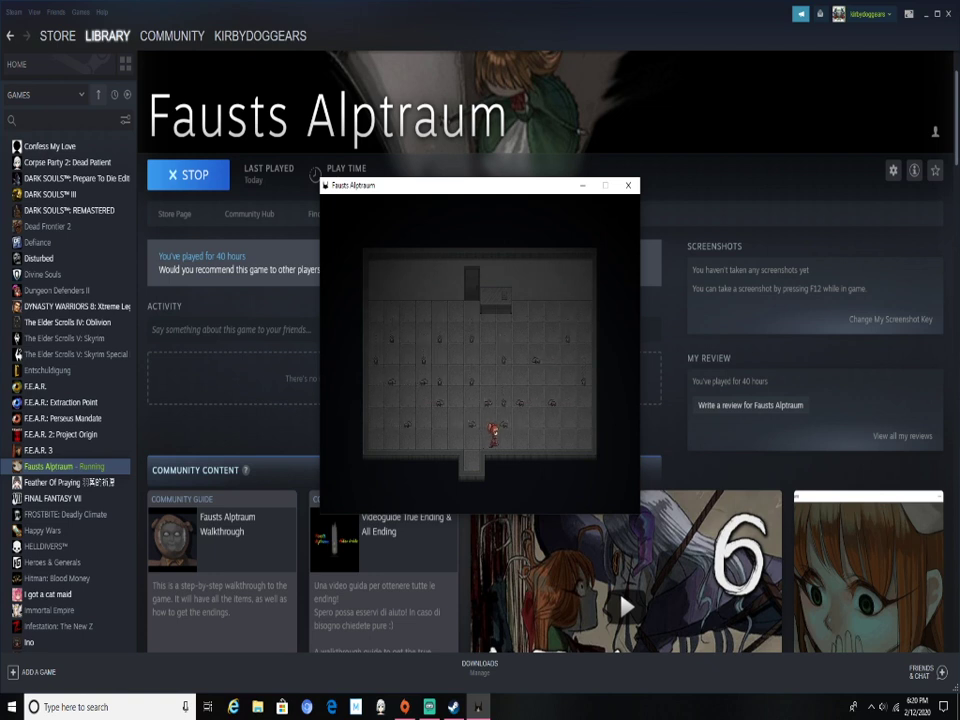
key("Right")
key("Right")
key("Right")
key("Right")
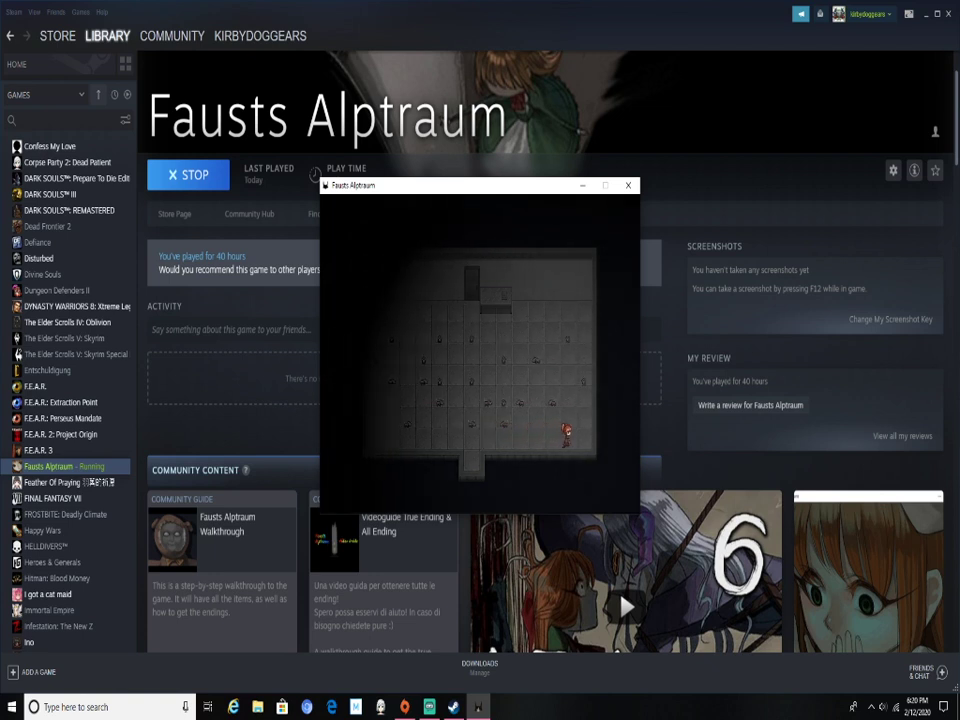
key("Up")
key("Up")
key("Up")
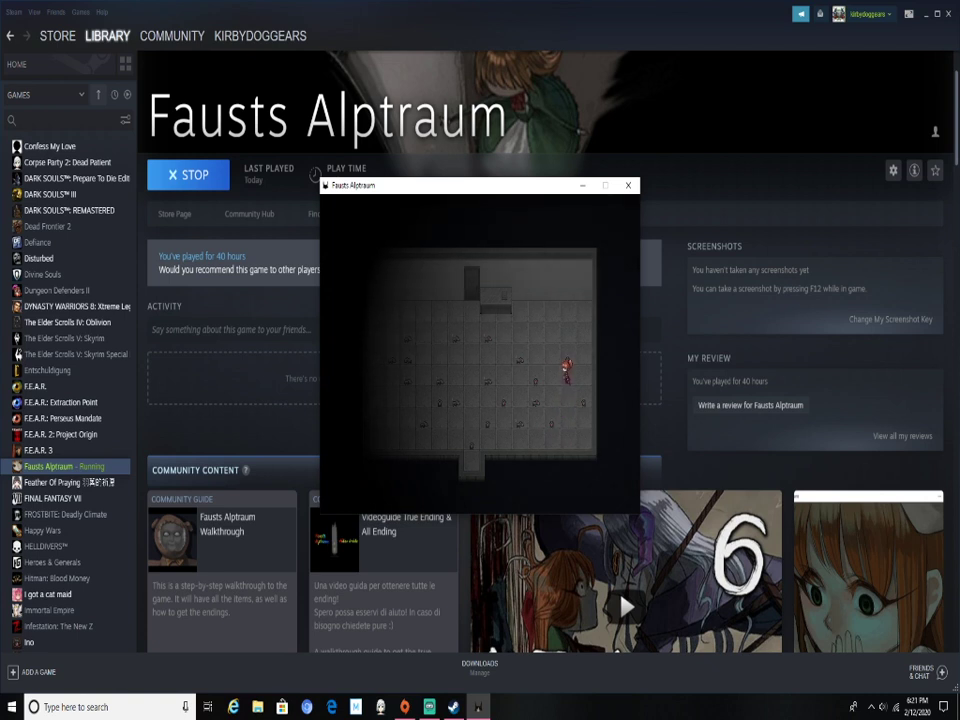
key("Up")
key("Up")
key("Up")
key("Up")
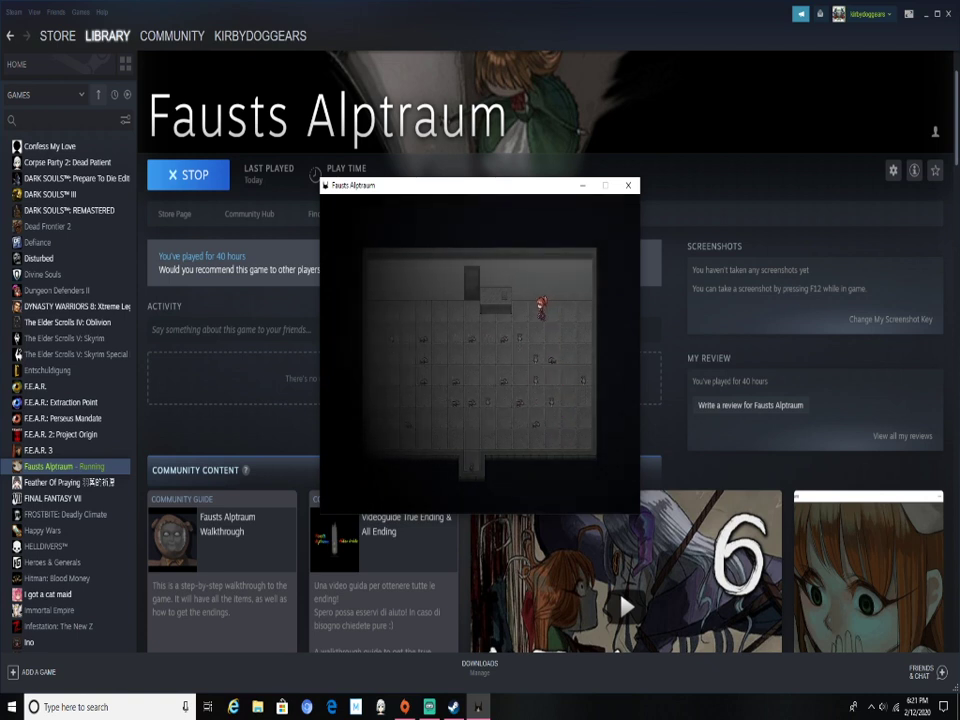
key("Left")
key("Left")
key("Left")
key("Left")
key("Return")
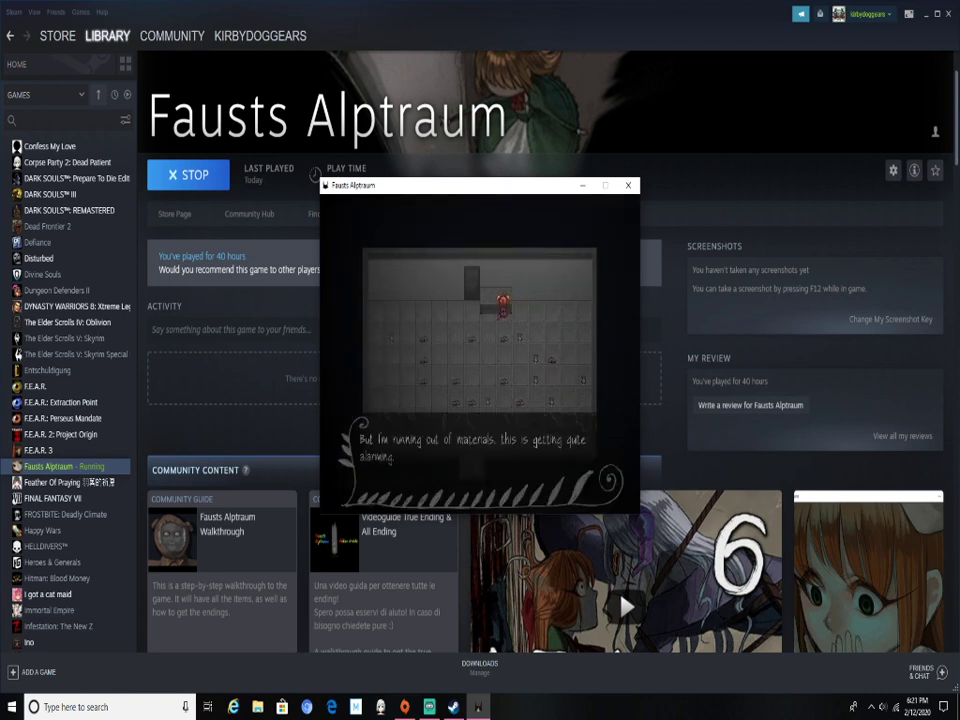
key("Return")
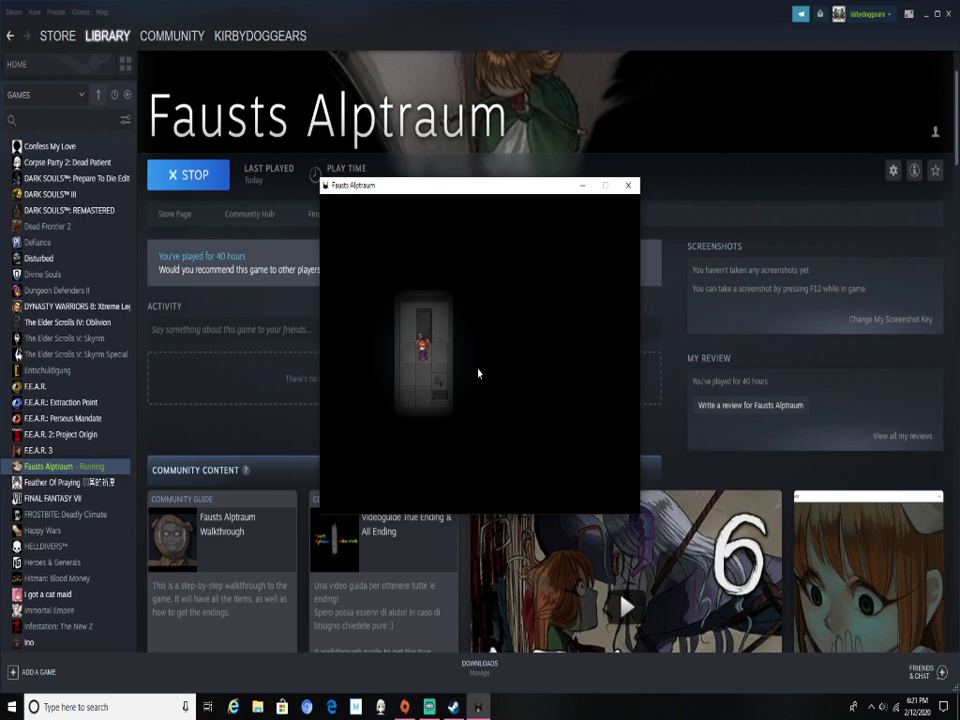
left_click(628, 185)
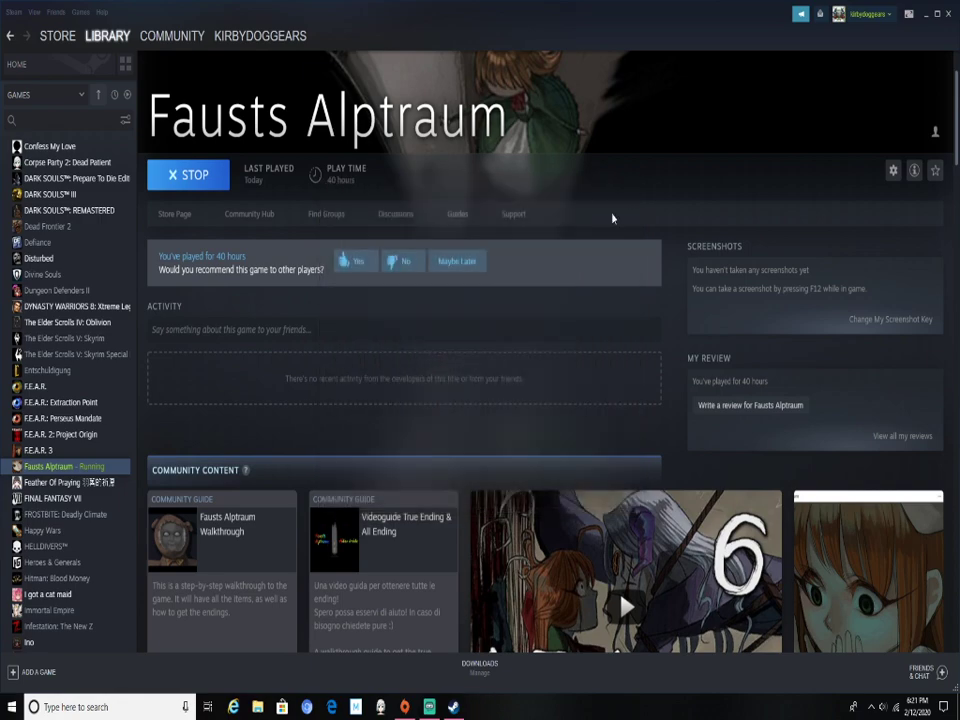
left_click(311, 707)
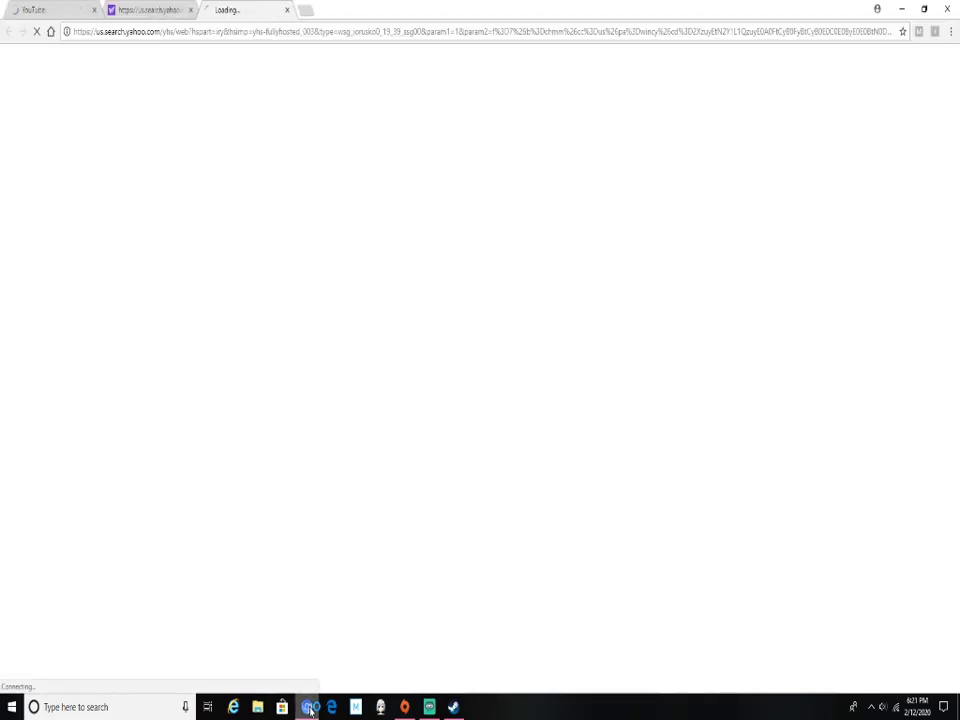
Step: Close both Yahoo tabs and scrub the part 6 walkthrough to about 14:00, playing briefly
left_click(287, 10)
left_click(186, 10)
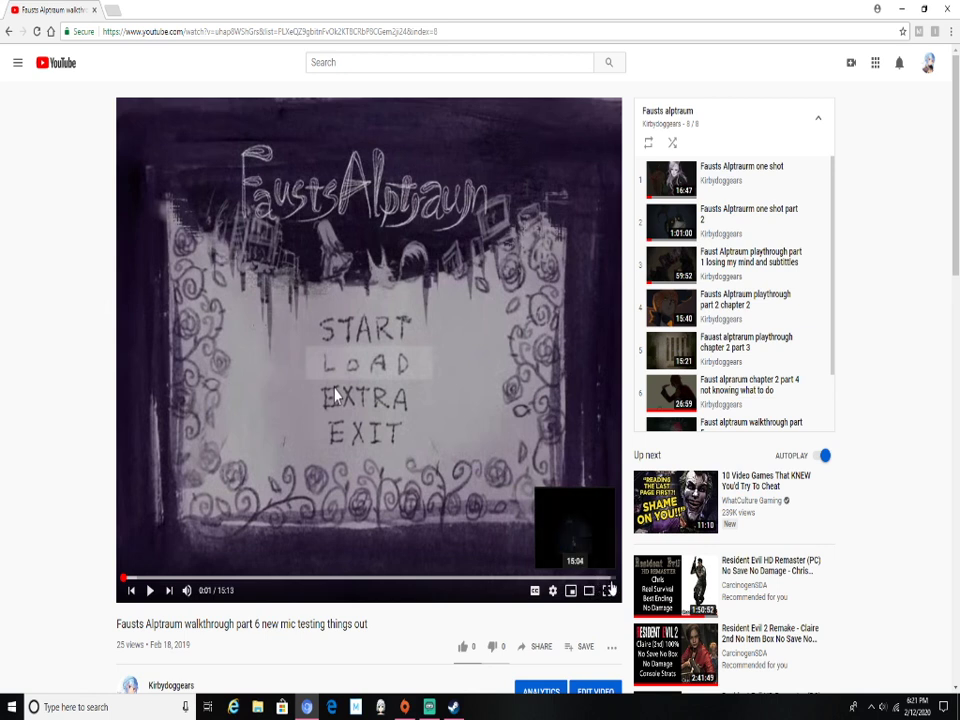
left_click(588, 578)
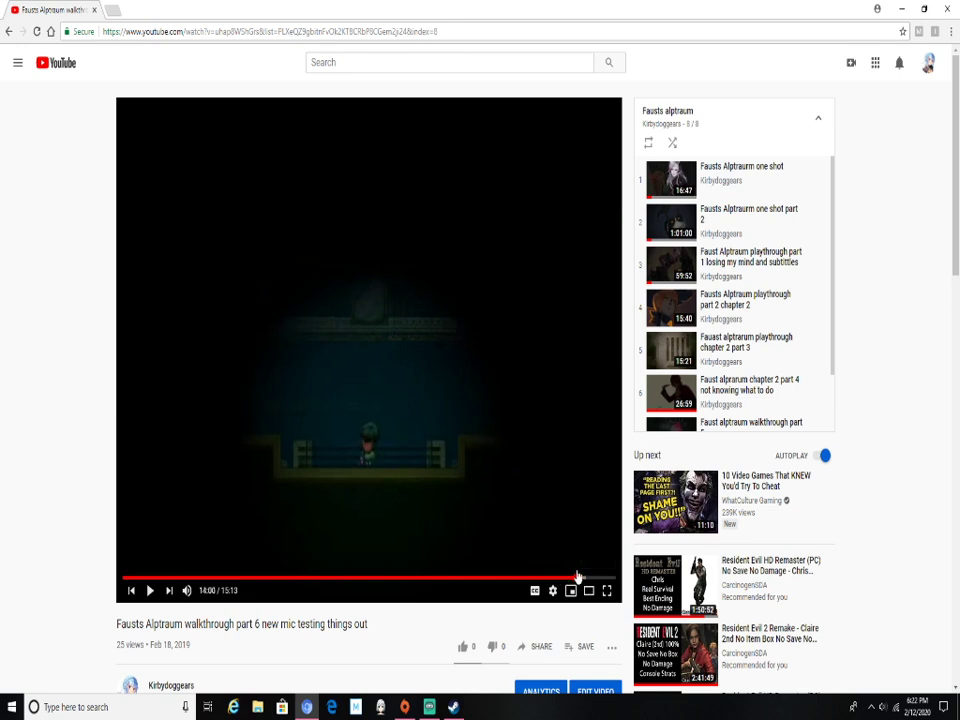
left_click(535, 440)
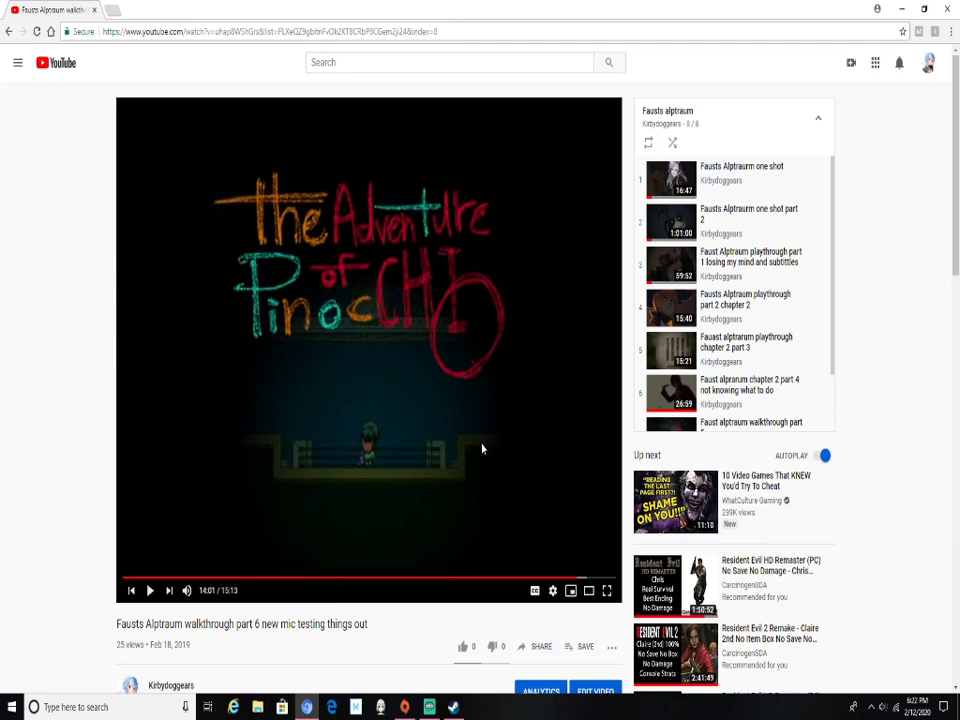
scroll(720, 300, "down", 2)
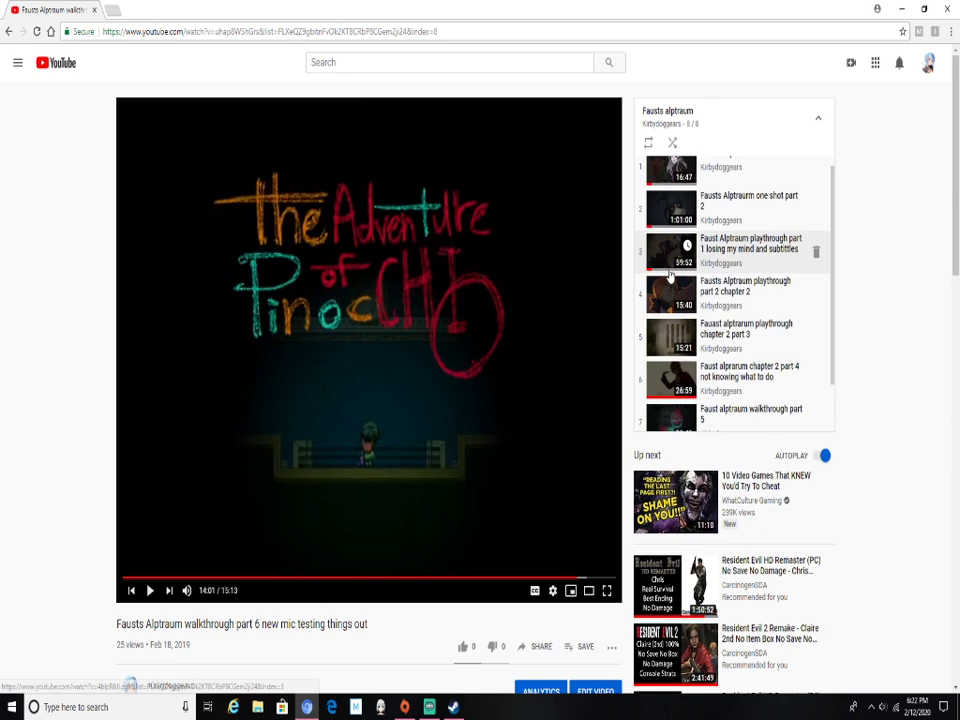
scroll(720, 300, "down", 2)
scroll(720, 300, "up", 2)
scroll(720, 300, "up", 2)
Step: Browse playlist videos 1, 5 and 6, then pause the part 6 walkthrough at 0:02
left_click(740, 170)
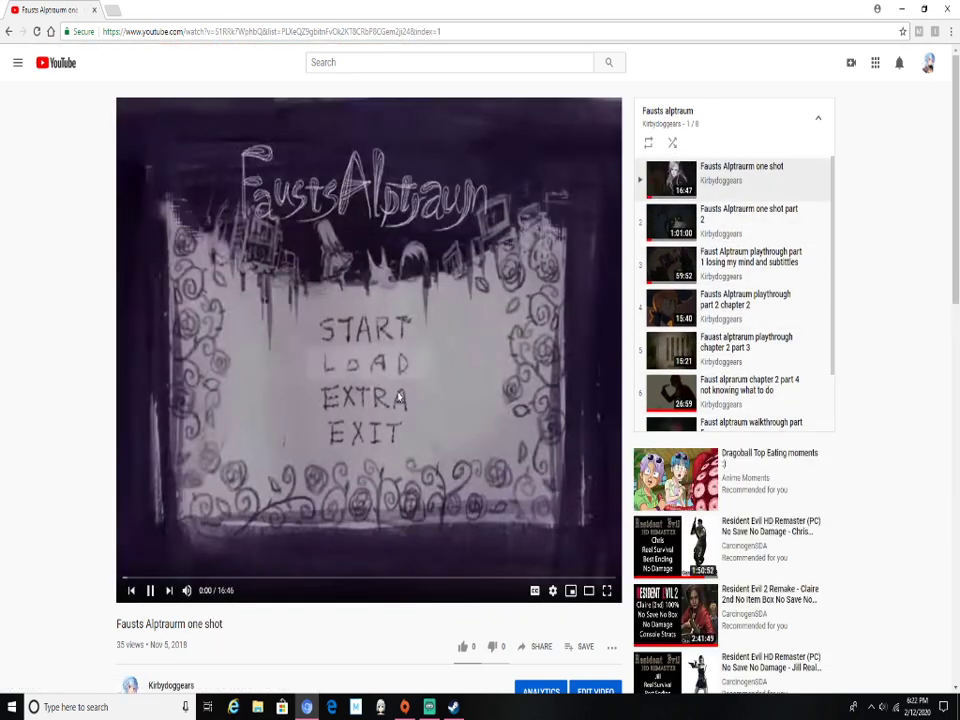
scroll(398, 397, "down", 1)
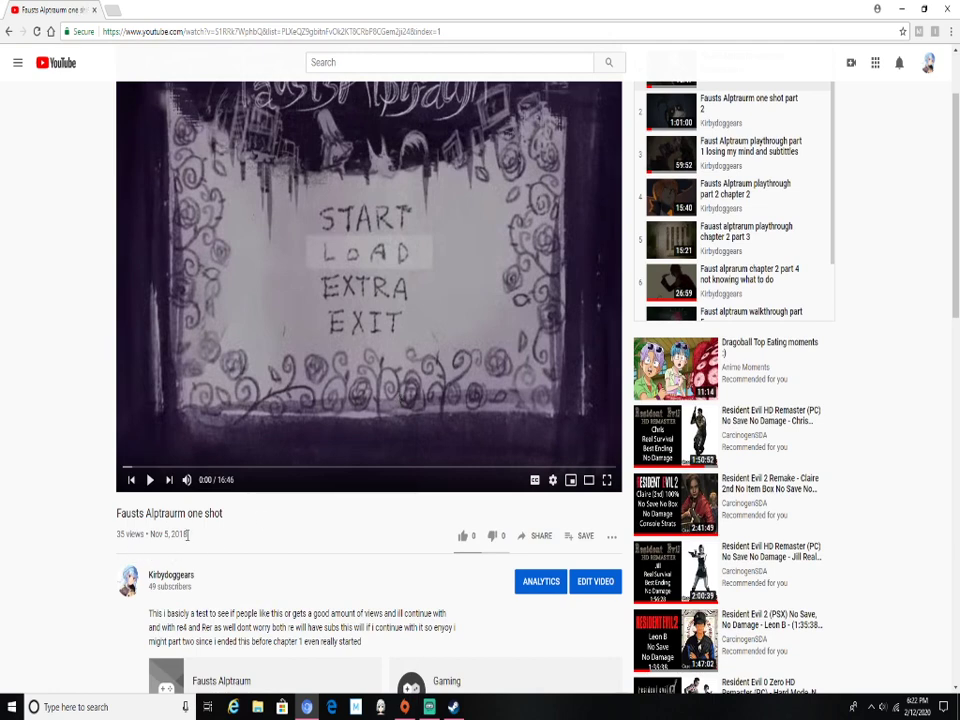
scroll(473, 360, "up", 2)
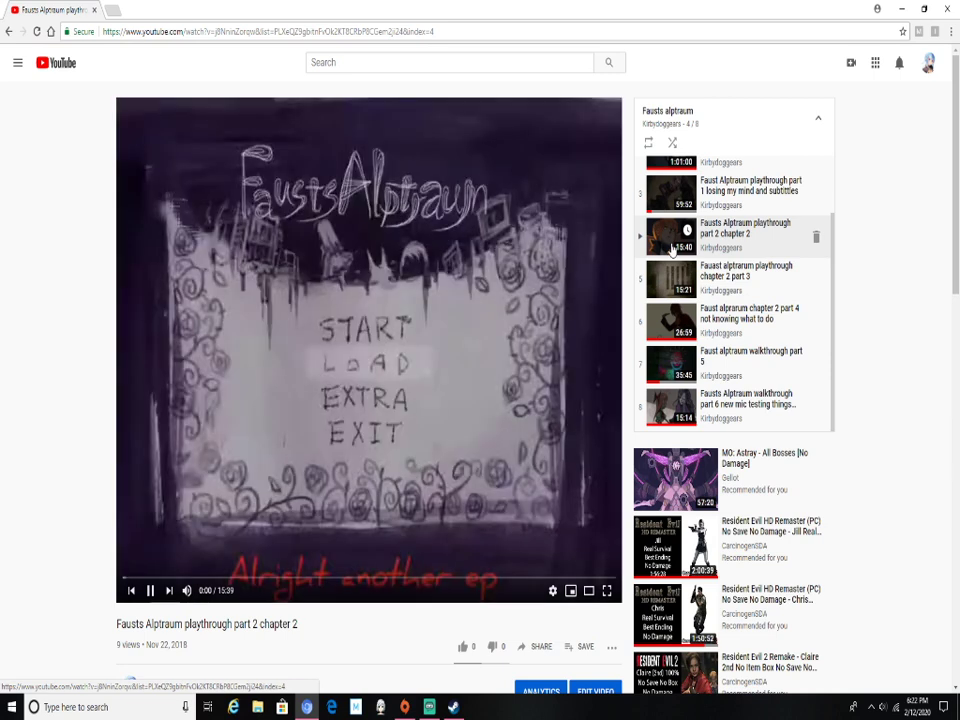
left_click(672, 283)
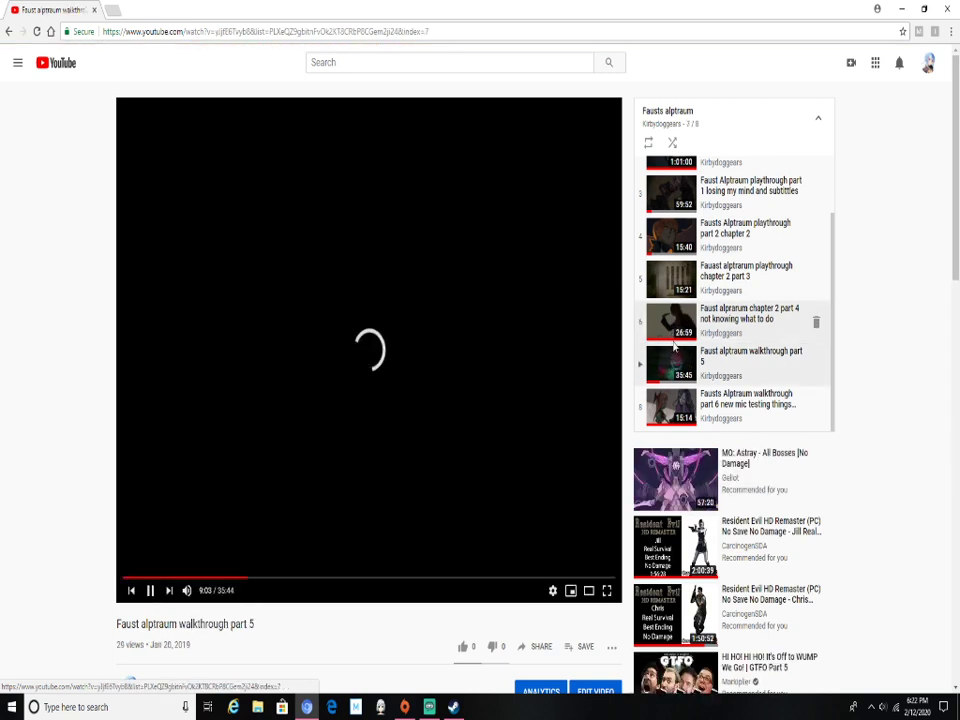
left_click(672, 322)
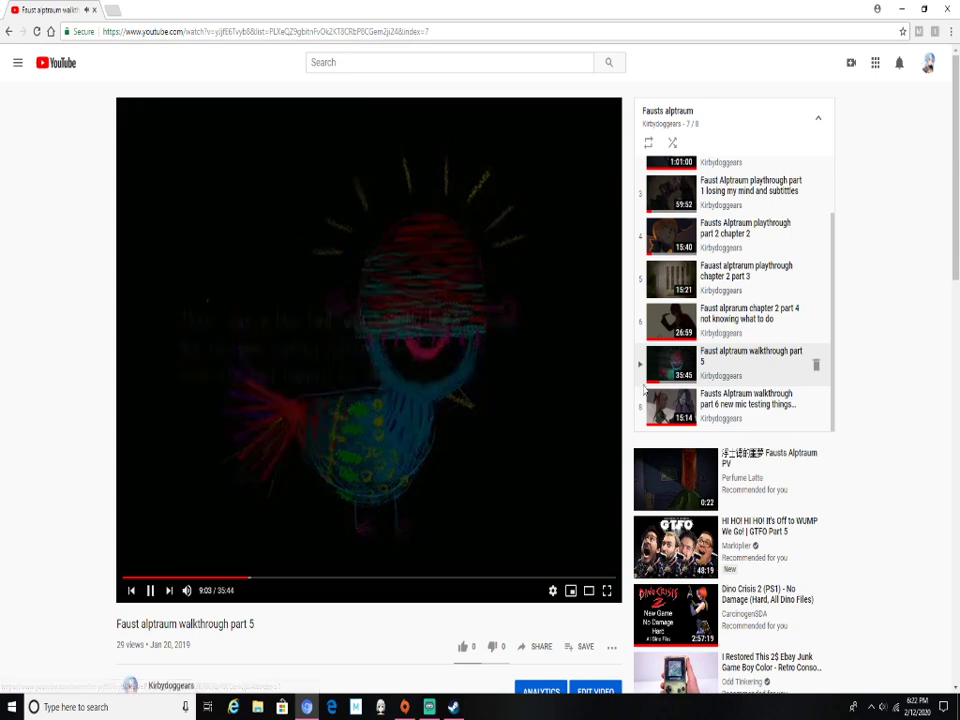
left_click(664, 405)
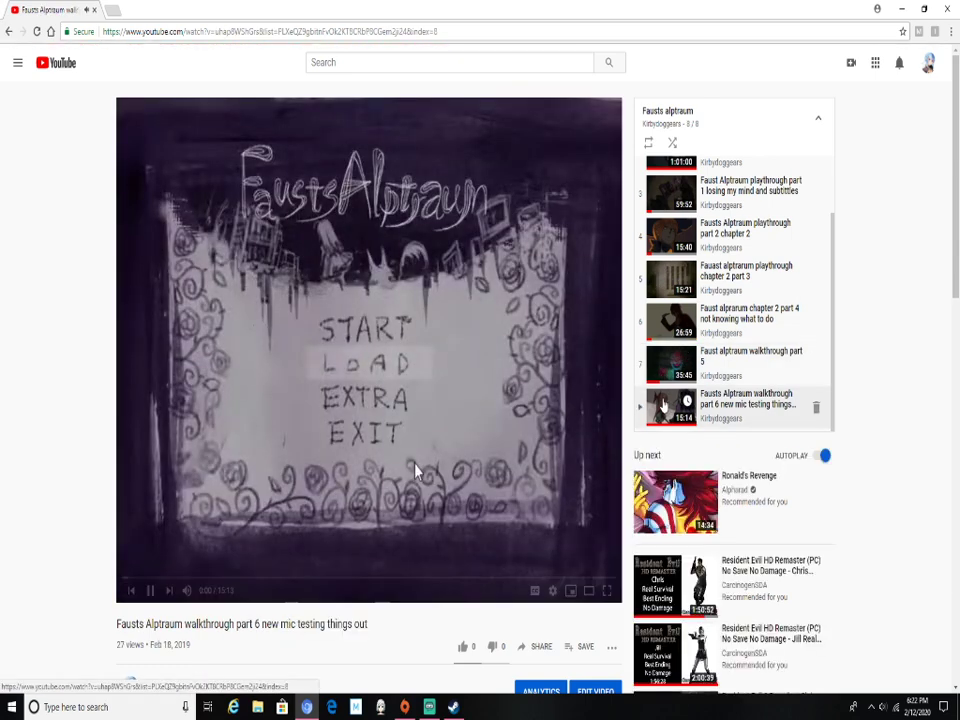
left_click(414, 366)
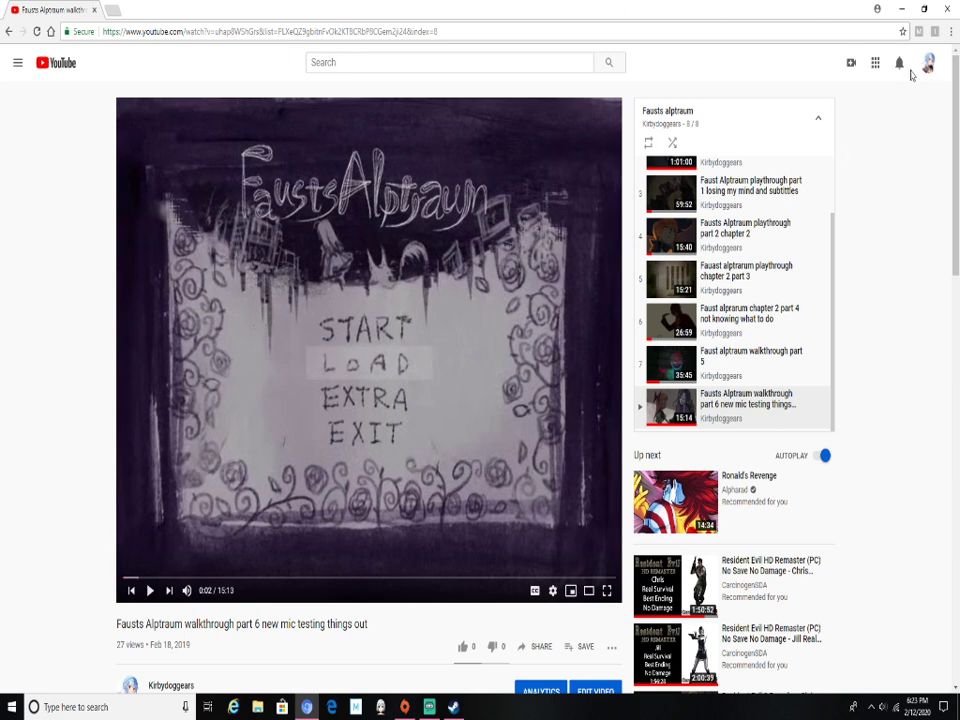
scroll(860, 414, "down", 1)
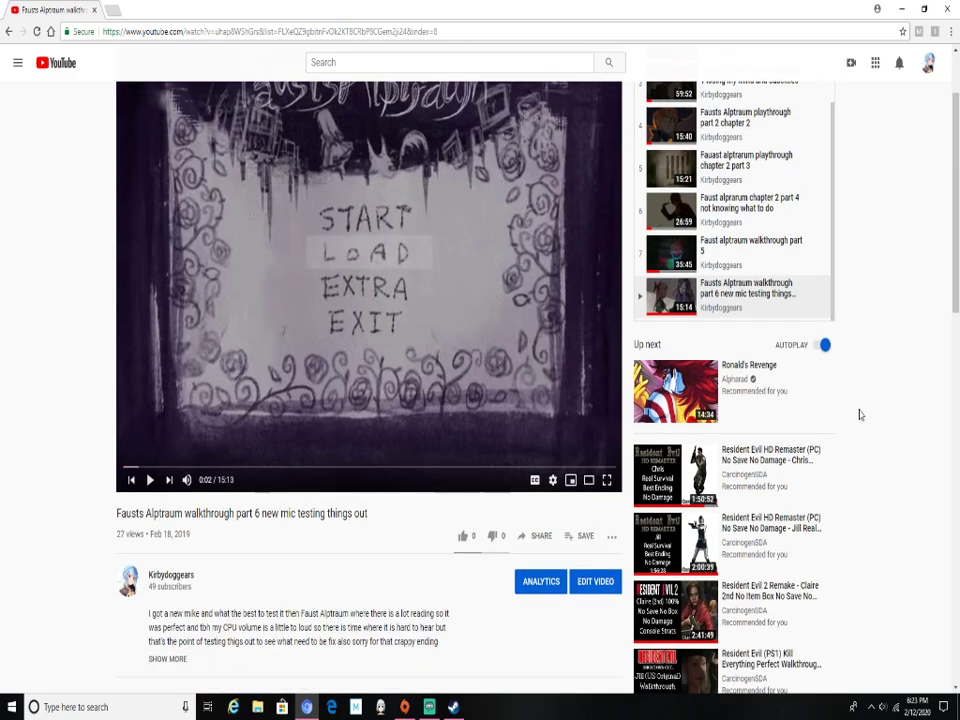
scroll(860, 414, "down", 1)
scroll(859, 420, "down", 3)
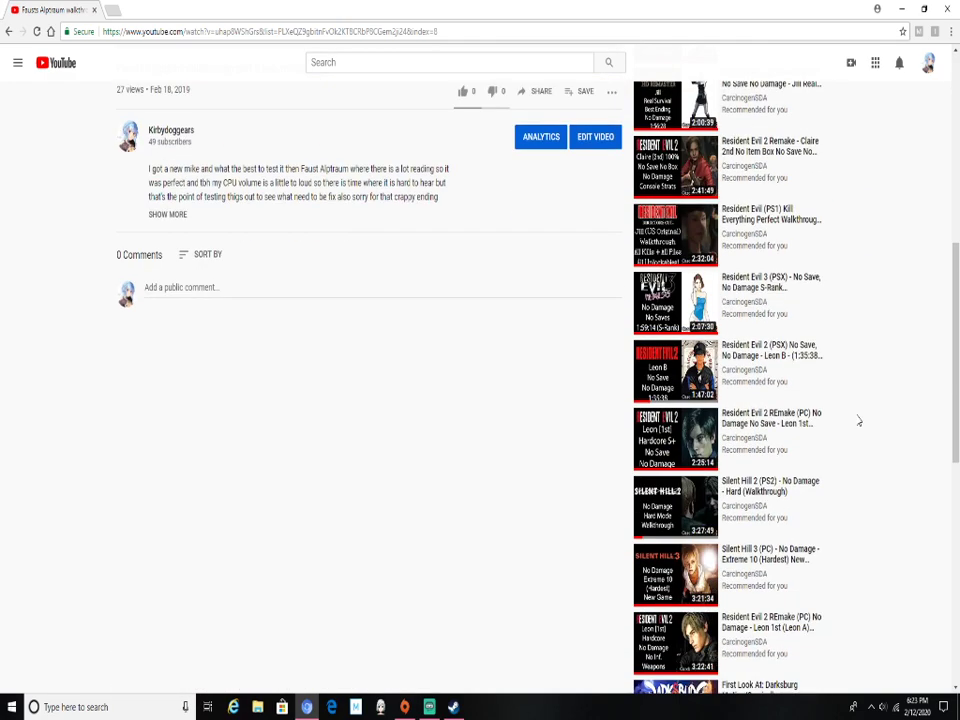
scroll(859, 403, "up", 6)
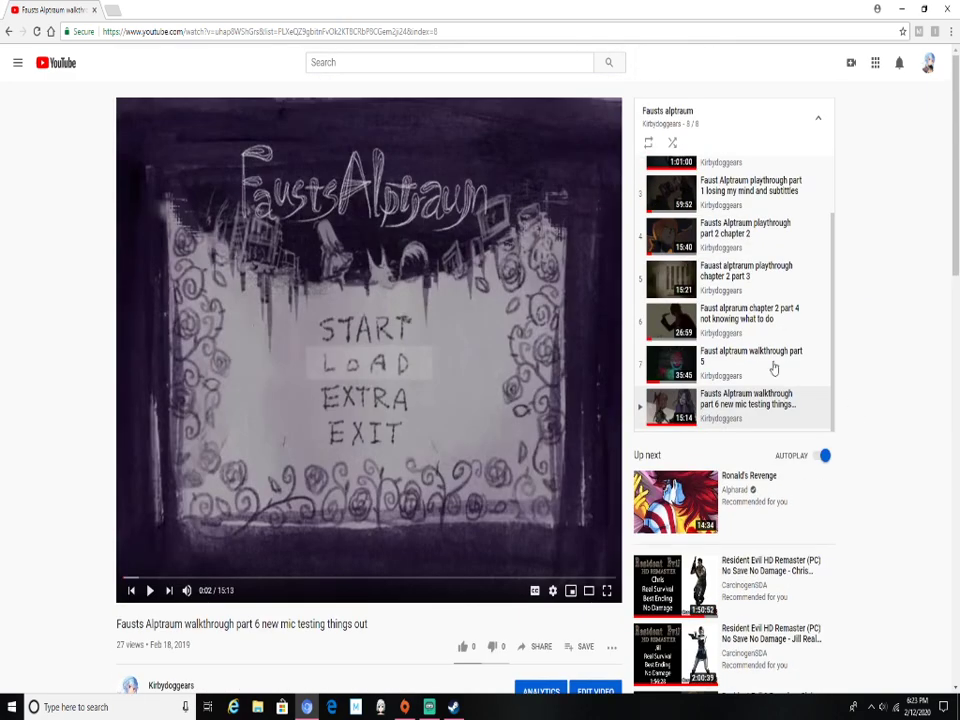
scroll(770, 360, "up", 3)
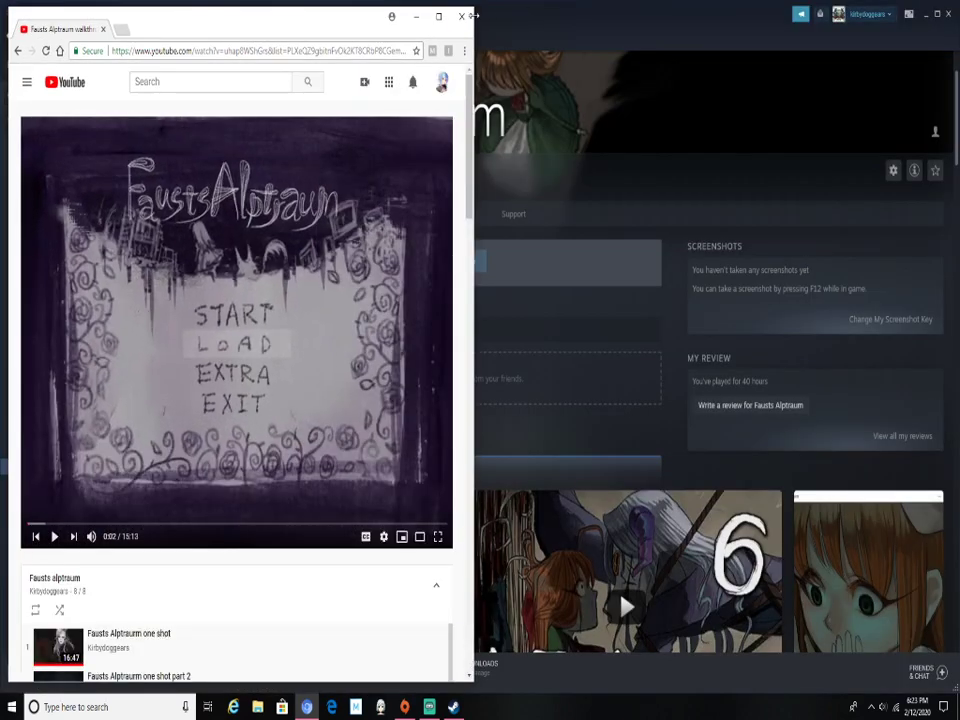
Step: Close Chrome, minimise Steam, and launch Twitter from the Start menu app list
left_click(462, 16)
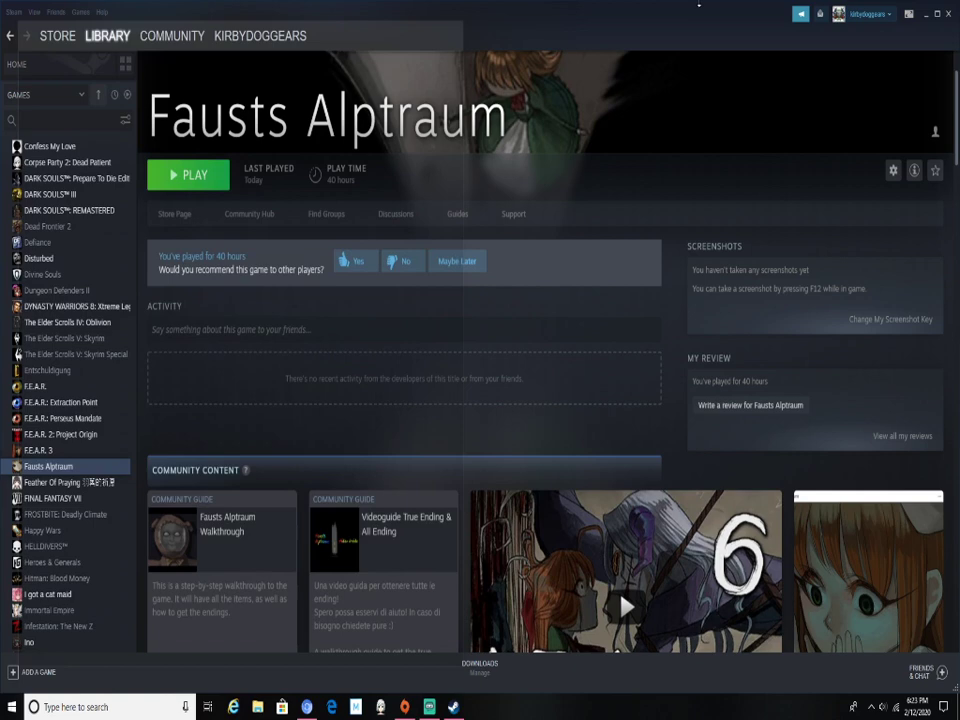
left_click(928, 14)
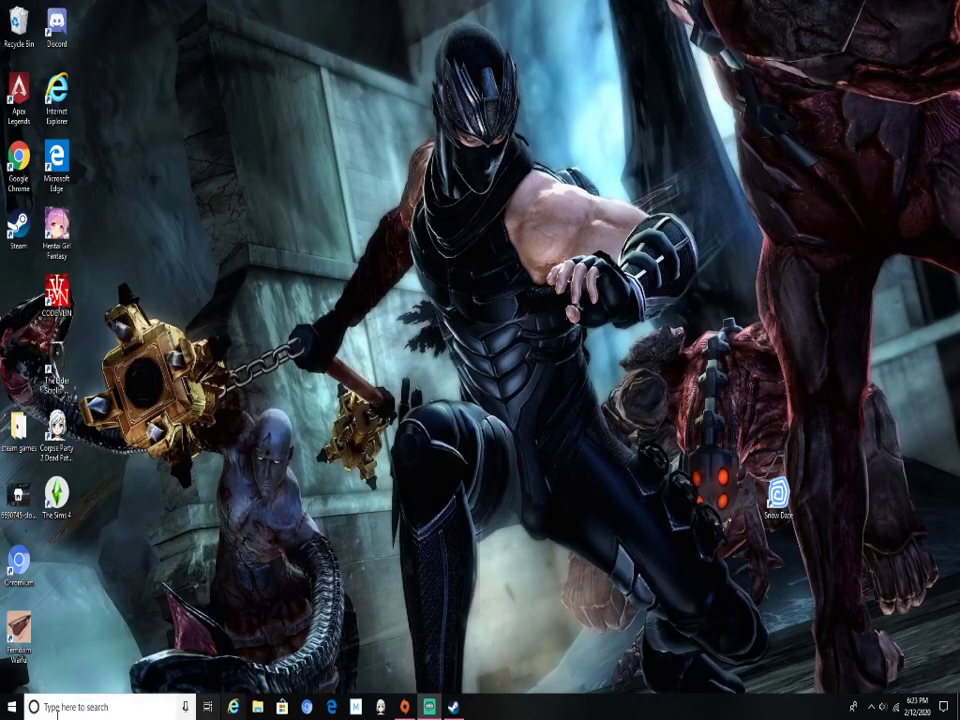
left_click(110, 706)
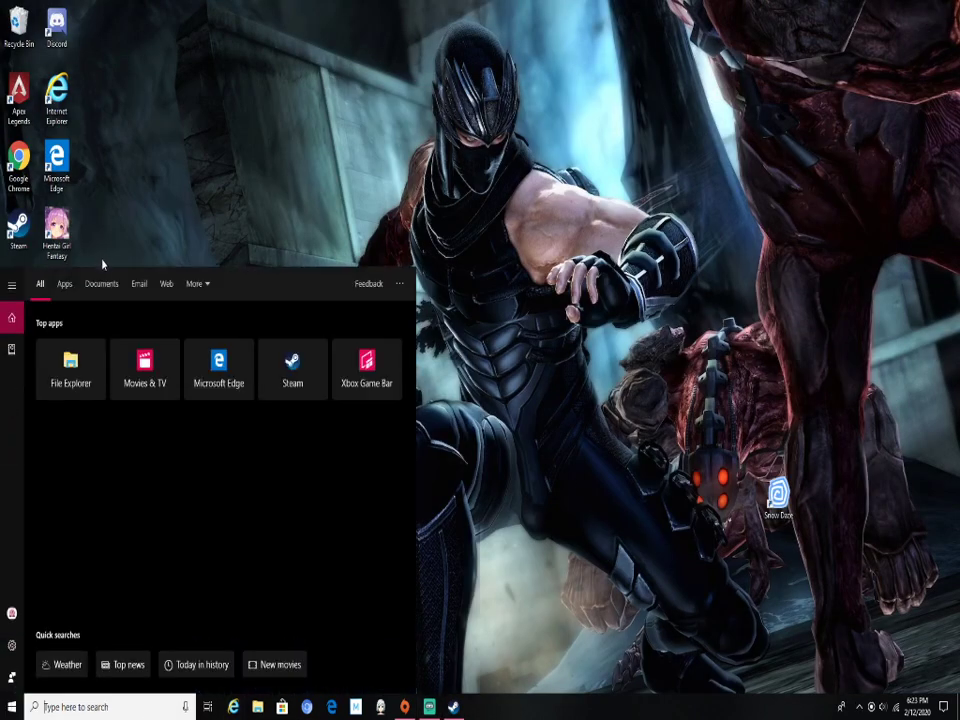
left_click(12, 706)
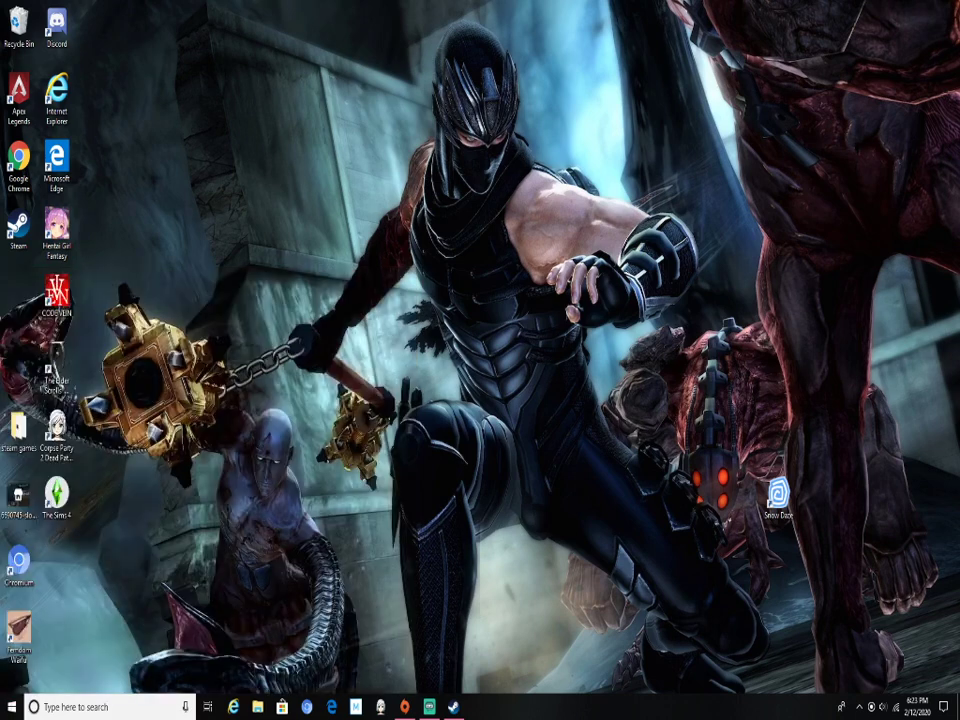
left_click(12, 706)
scroll(106, 549, "down", 3)
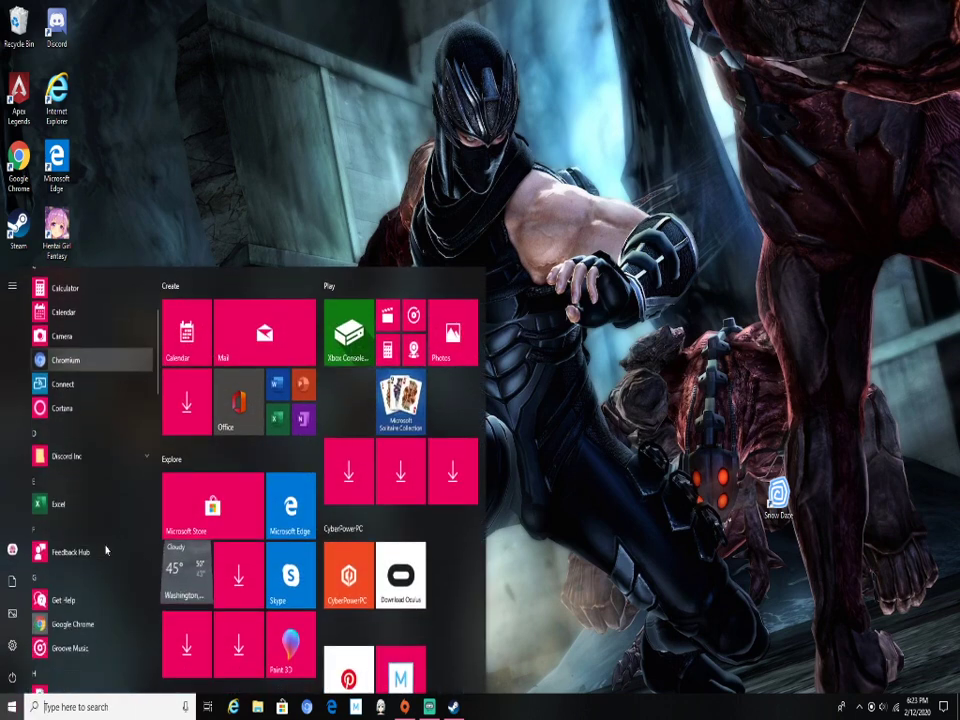
scroll(106, 549, "down", 3)
scroll(106, 549, "down", 3)
scroll(106, 549, "down", 2)
scroll(106, 549, "down", 3)
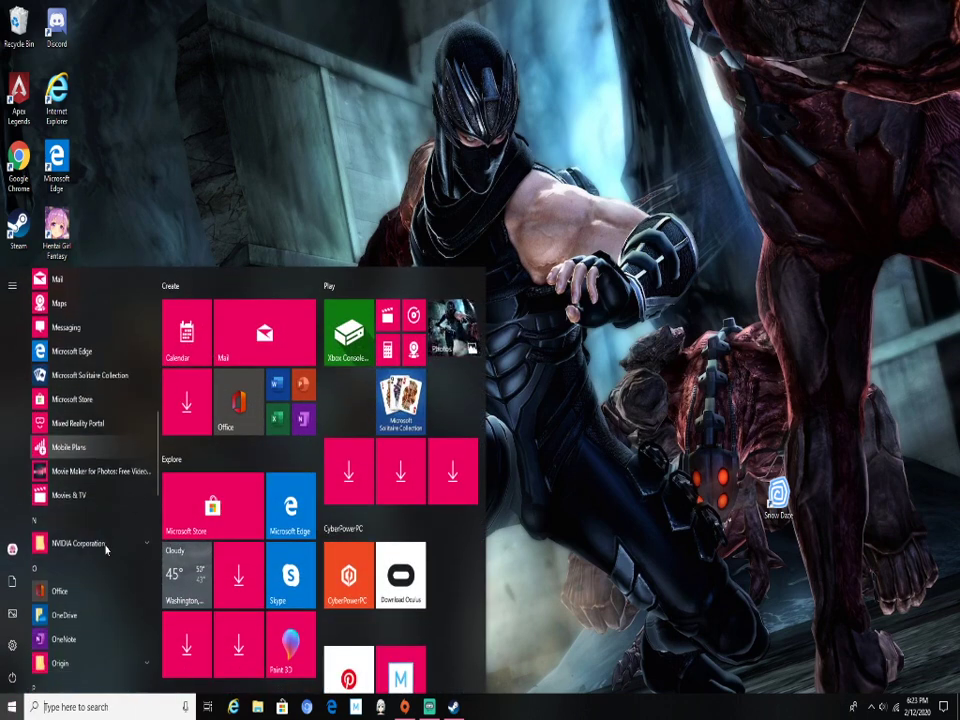
scroll(106, 549, "down", 3)
scroll(106, 549, "down", 3)
scroll(106, 549, "down", 2)
scroll(106, 549, "down", 3)
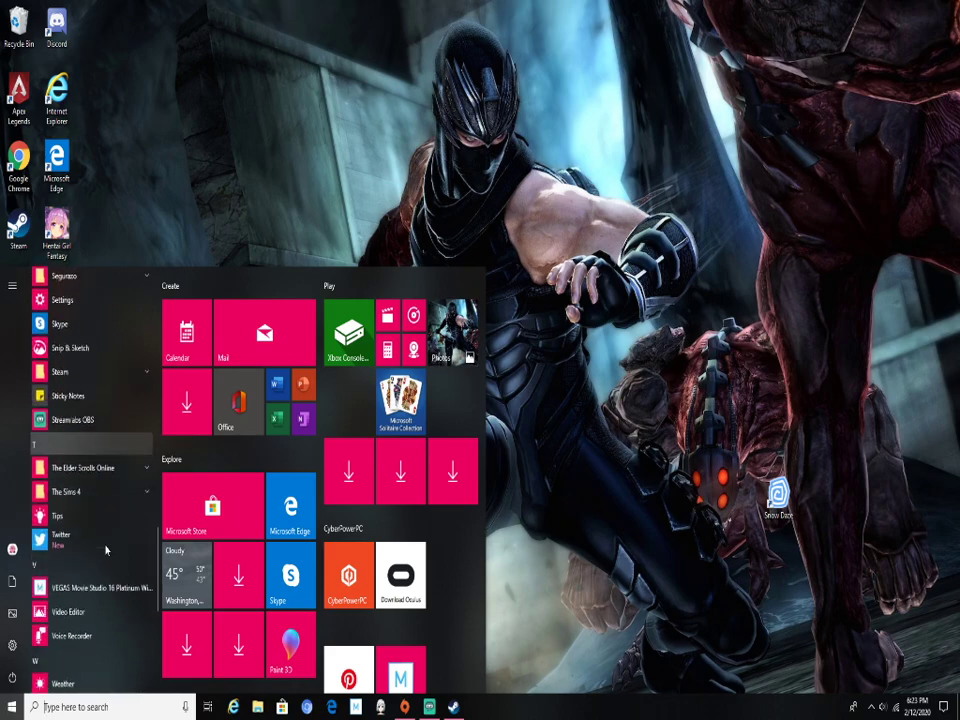
scroll(106, 549, "down", 2)
scroll(106, 549, "down", 2)
scroll(106, 549, "down", 2)
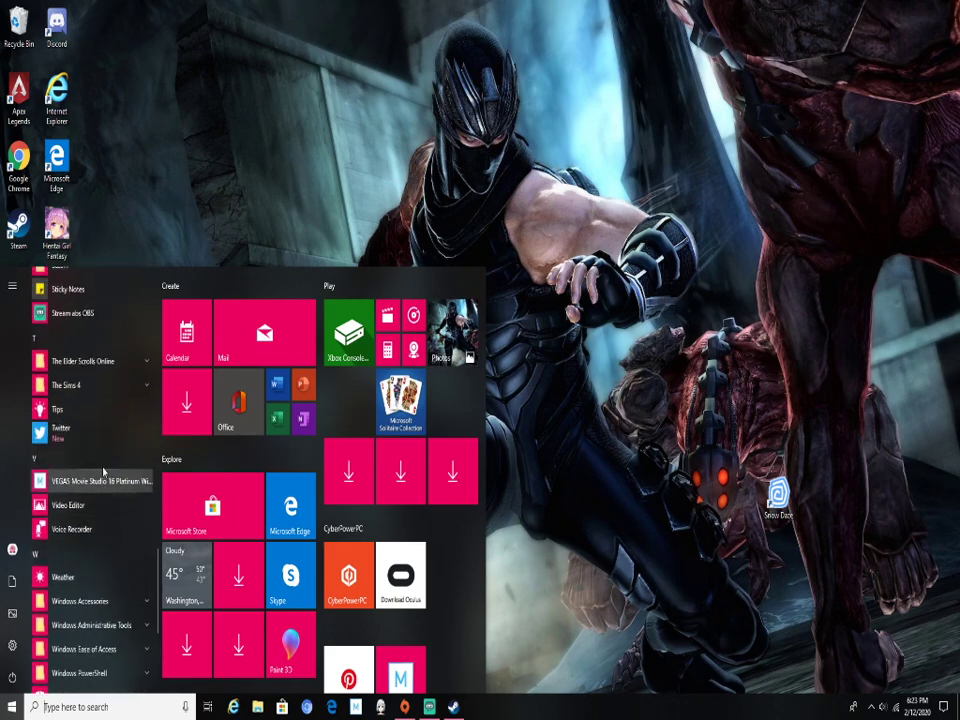
left_click(60, 378)
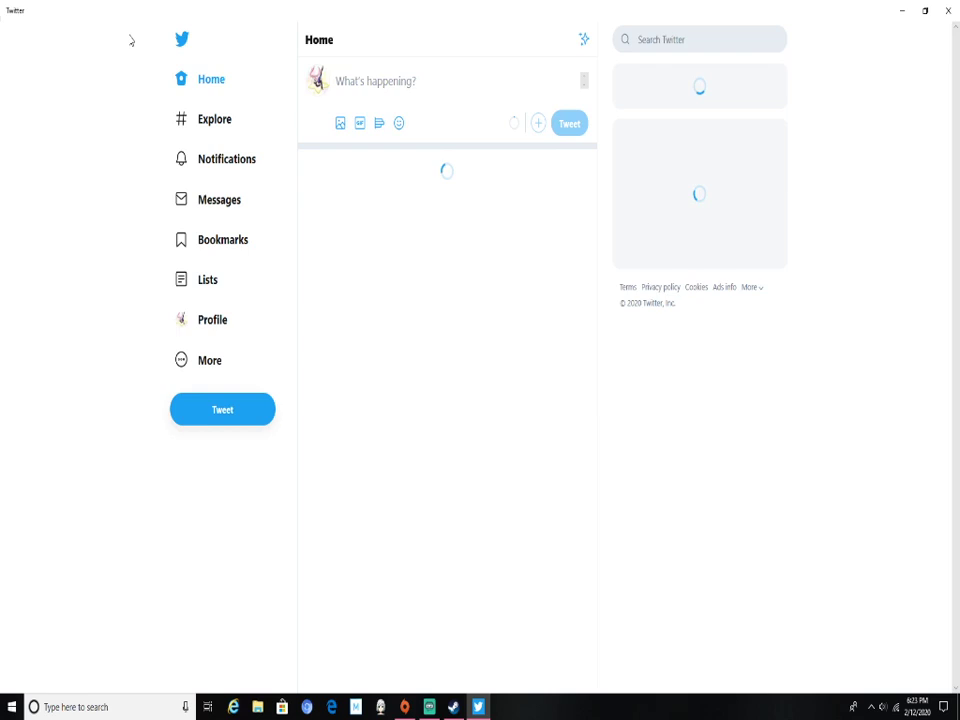
Step: Open the profile page and view the game poll tweet showing Faust at 100%
left_click(213, 320)
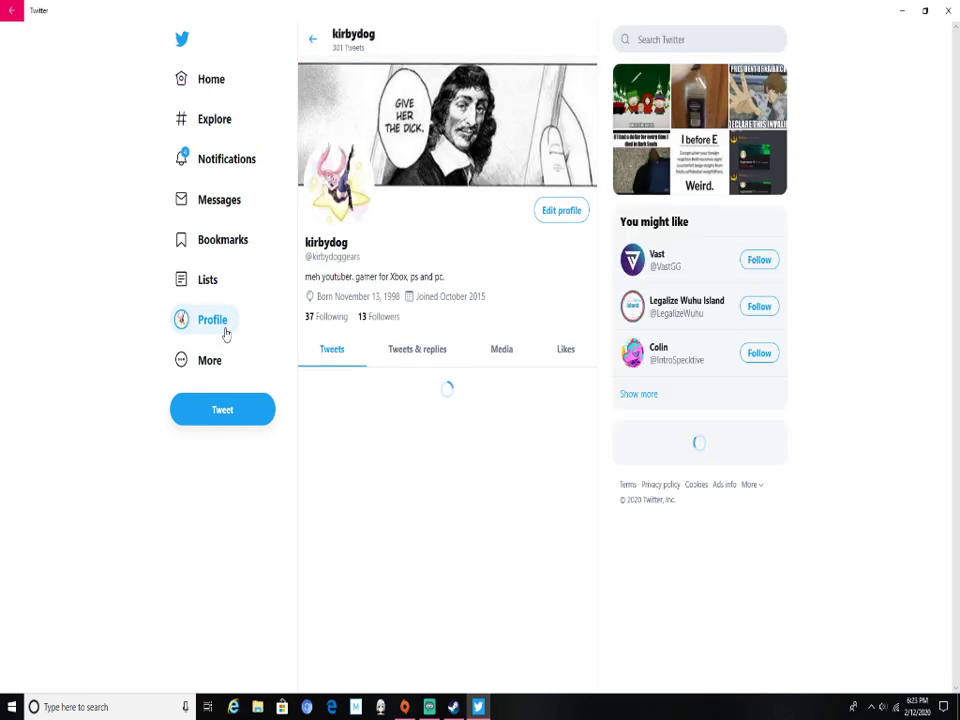
left_click(435, 525)
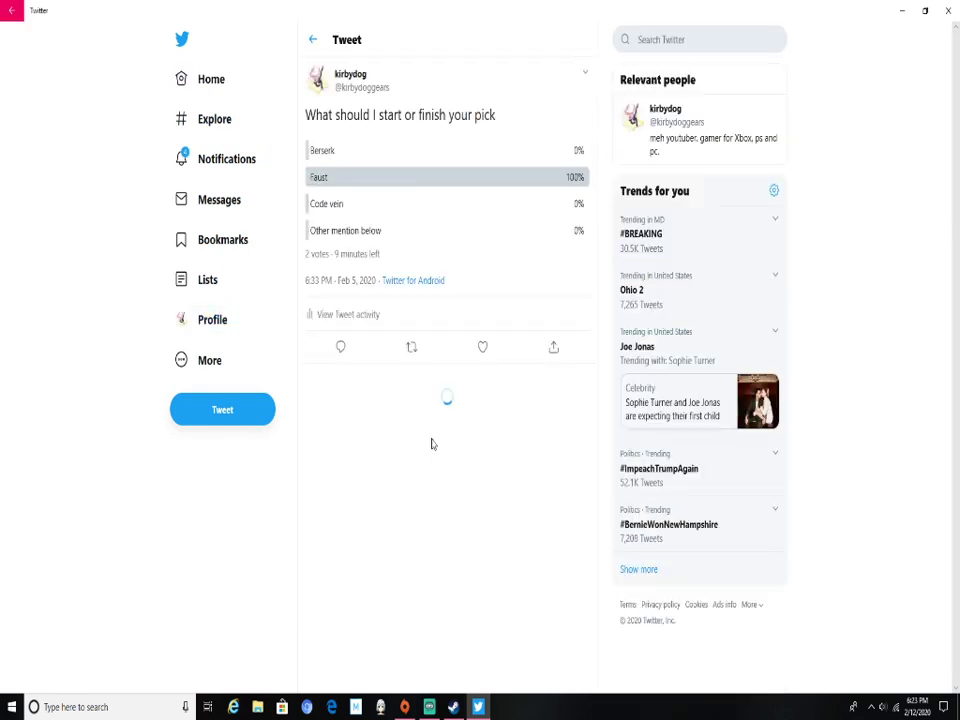